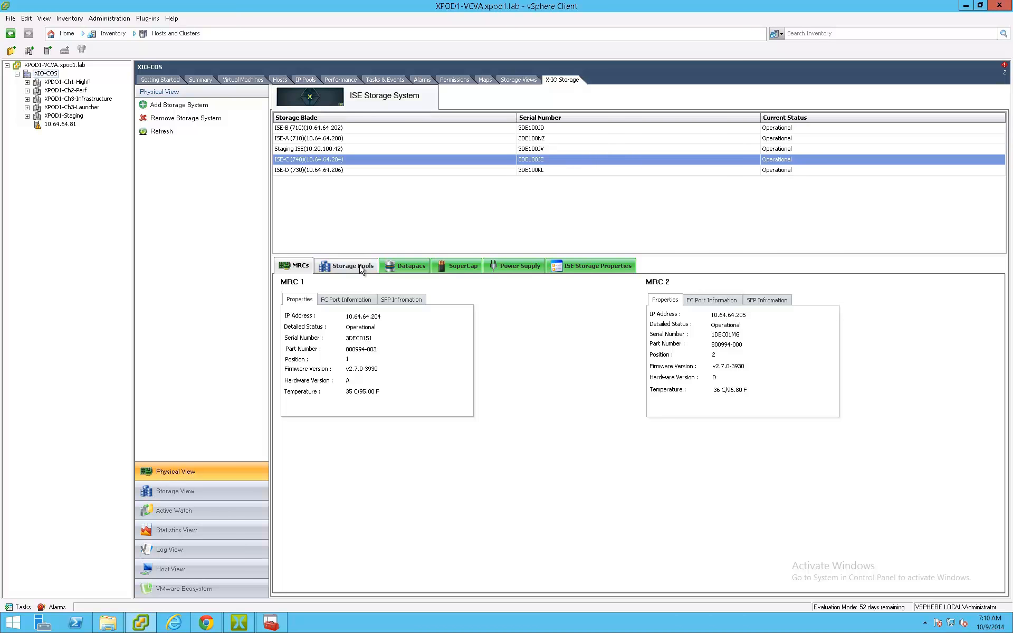
- Review the storage pool capacity of each ISE blade: ISE-B, ISE-A, Staging ISE, ISE-C and ISE-D
click(362, 268)
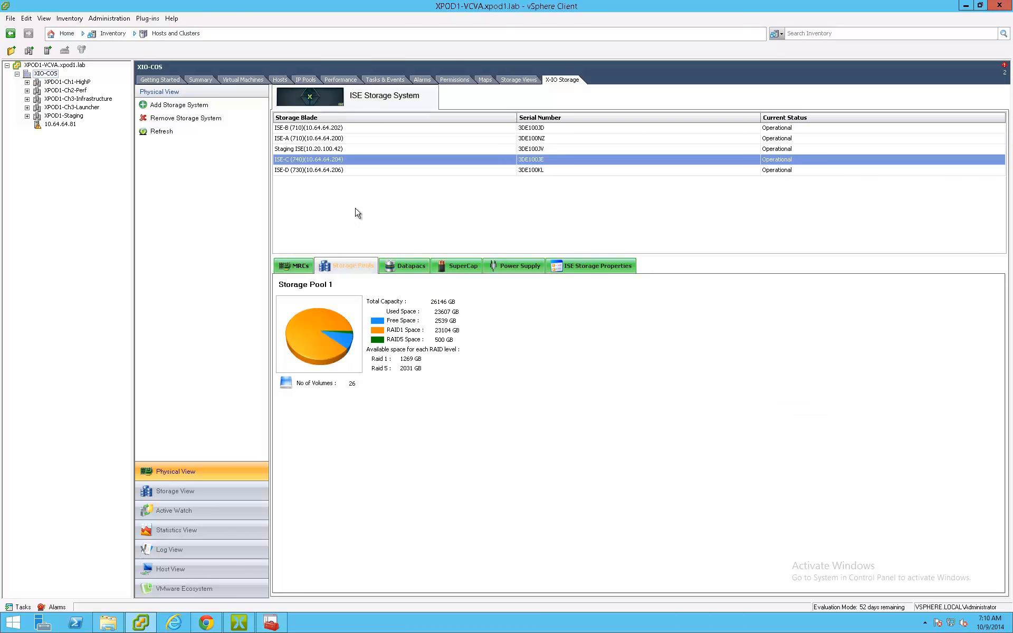
click(341, 129)
click(341, 138)
click(341, 149)
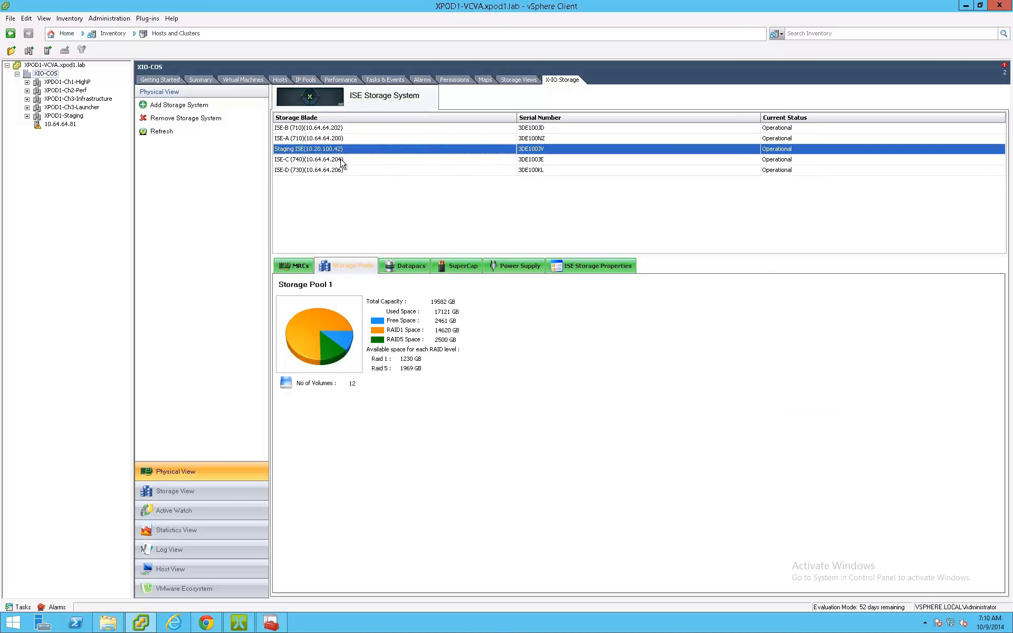
click(341, 159)
click(342, 170)
- Review the Datapacs, SuperCap, power supply and ISE storage properties of ISE-D
click(399, 267)
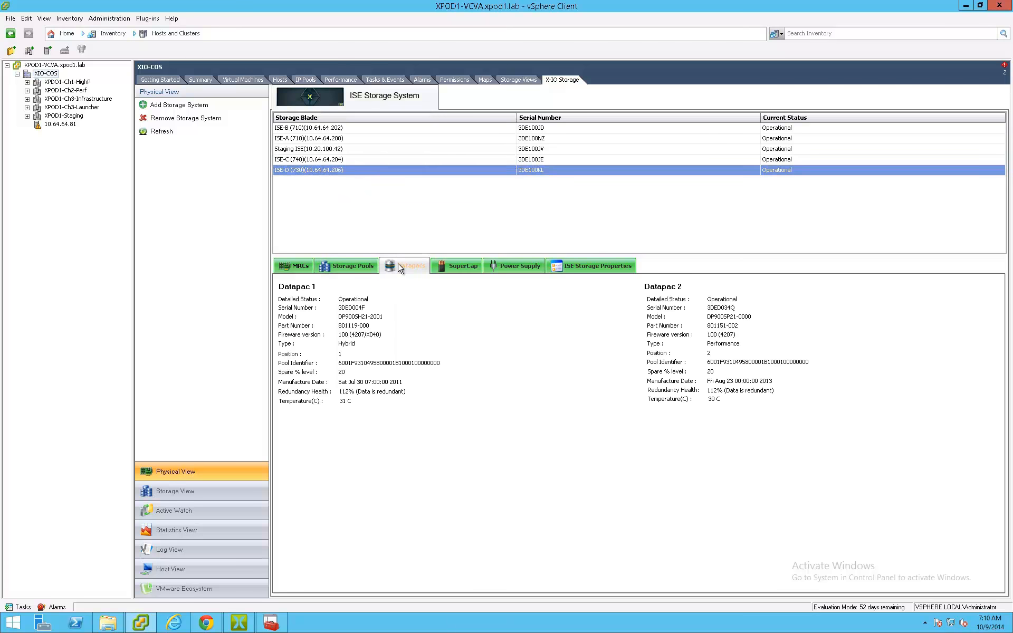
click(457, 266)
click(514, 268)
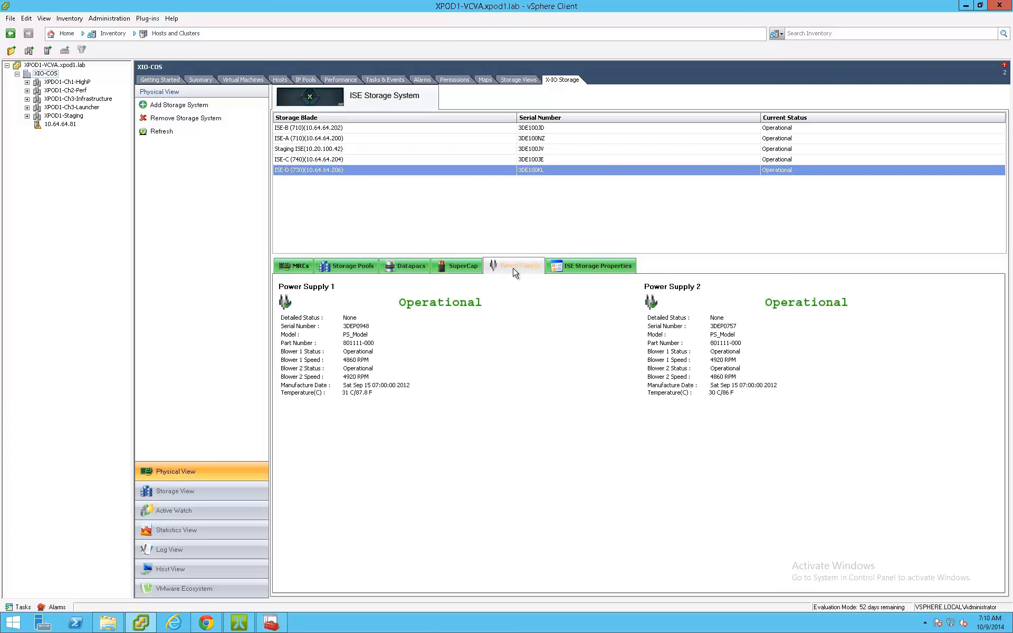
click(586, 268)
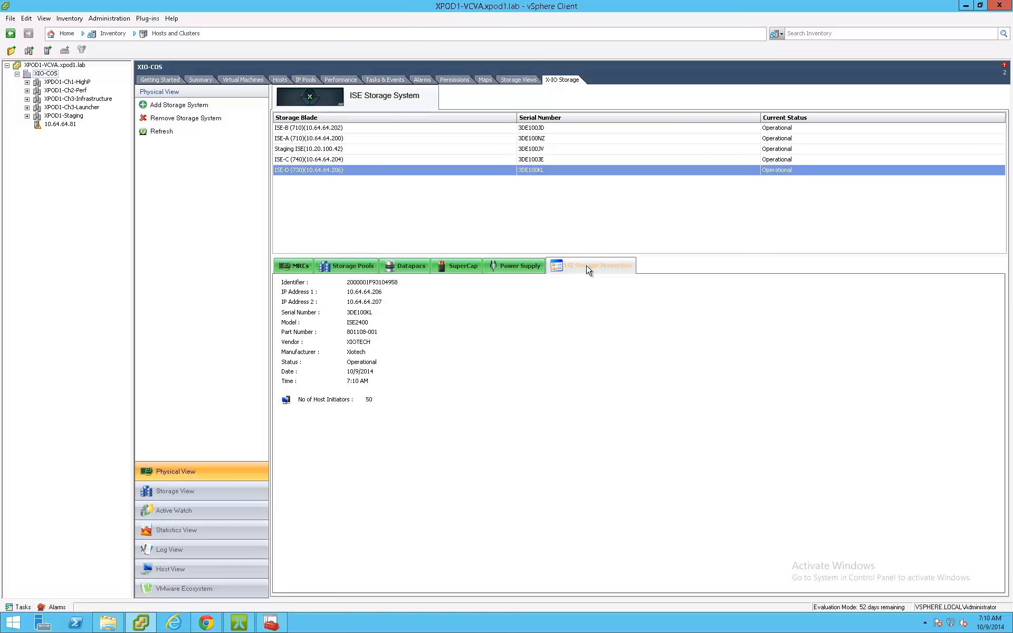
- Show the VMware Ecosystem view and expand the vCenter Server Appliance down to the XPDO1-Ch1-HighP cluster's datastores
click(197, 588)
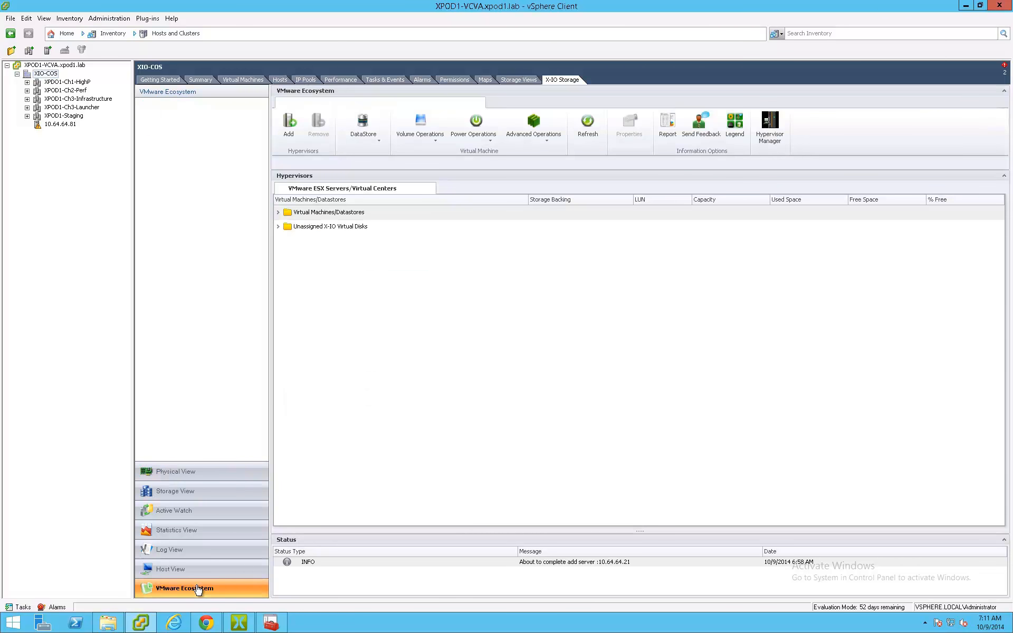
click(279, 213)
click(288, 227)
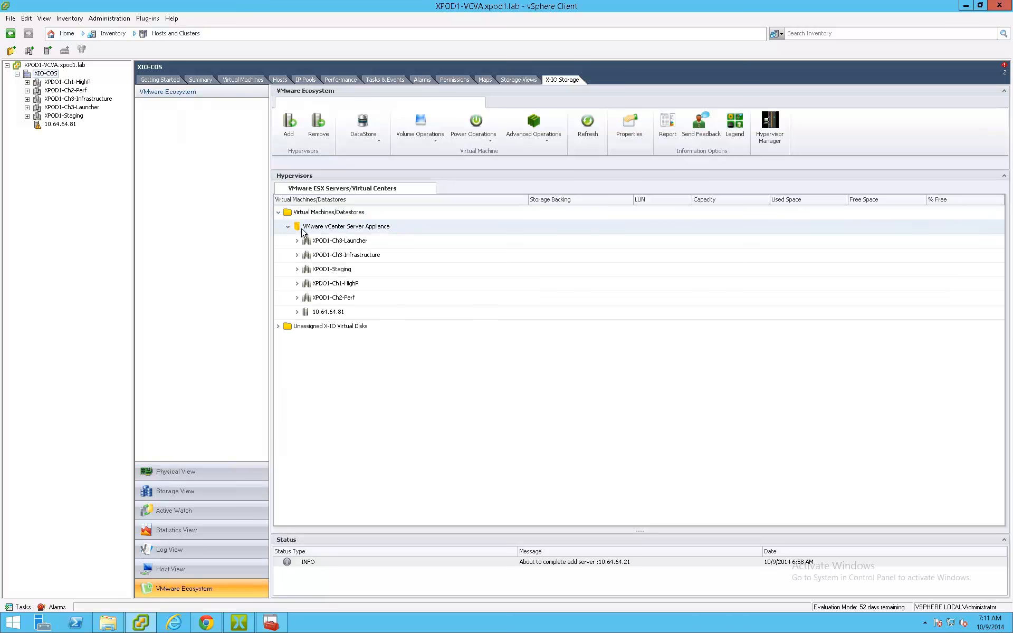
click(296, 284)
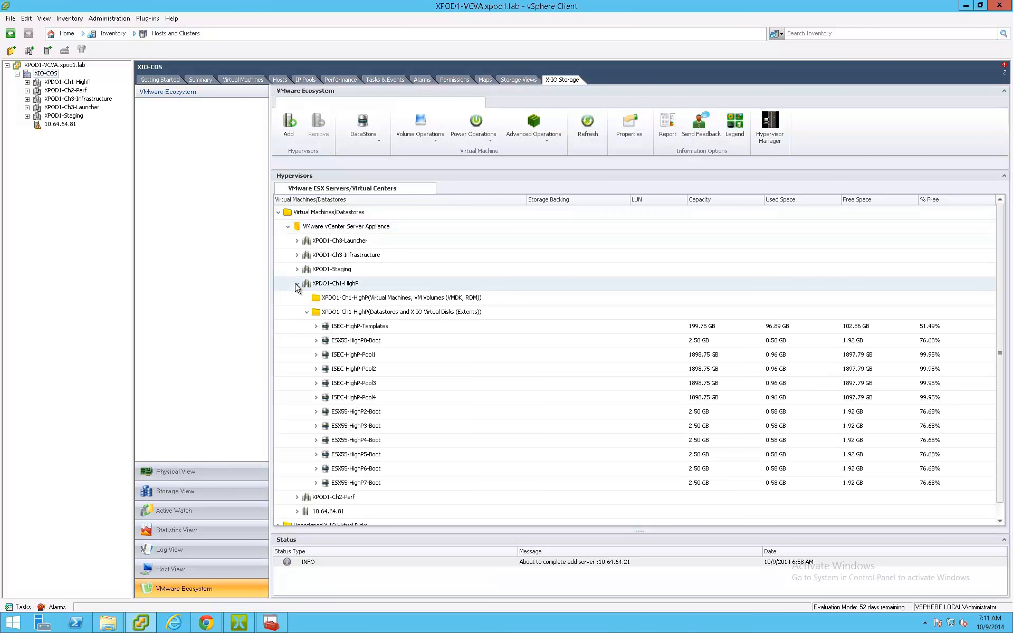
- Start creating a datastore on the XPDO1-Ch1-HighP cluster and choose VMFS-5 formatting
right_click(350, 285)
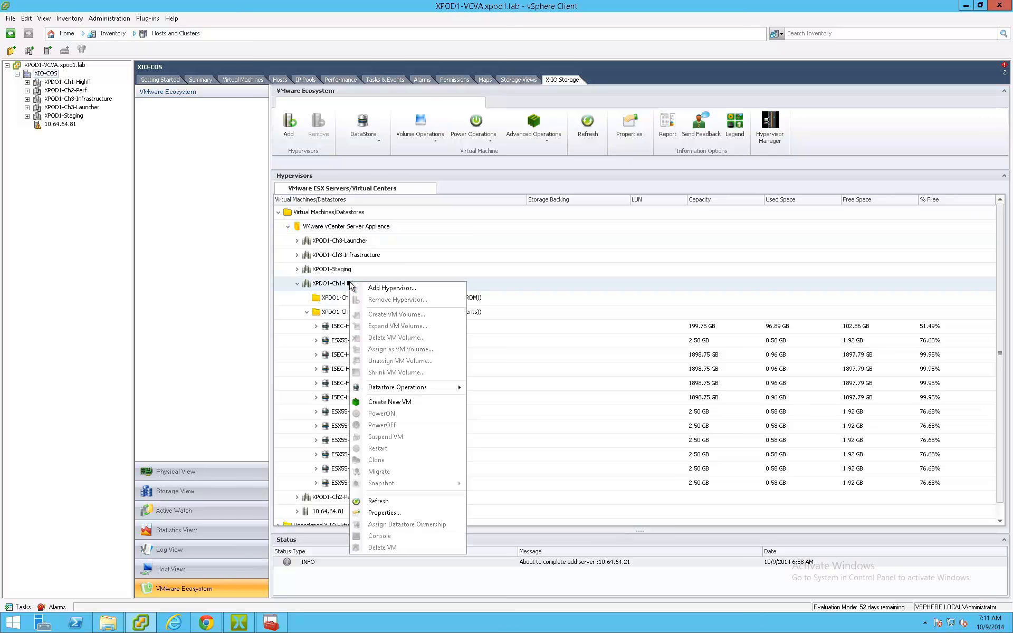
mouse_move(427, 391)
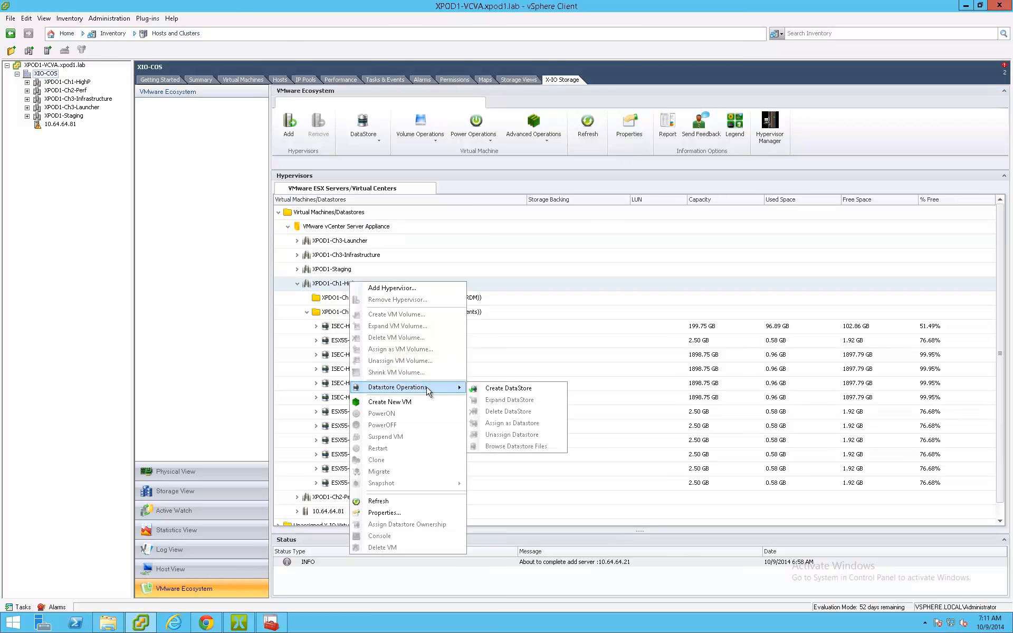
click(495, 391)
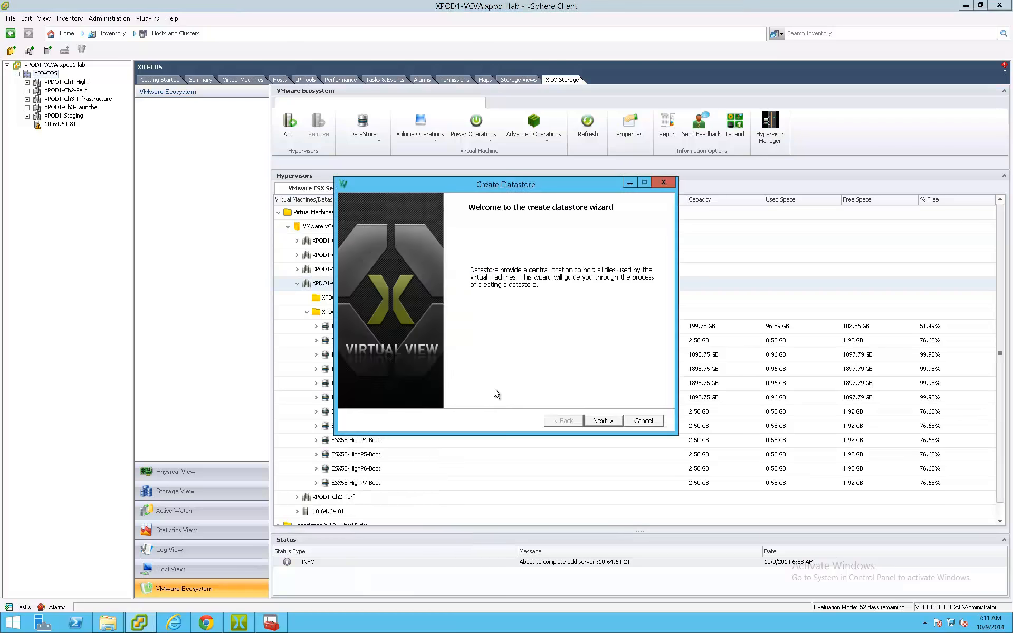
click(602, 421)
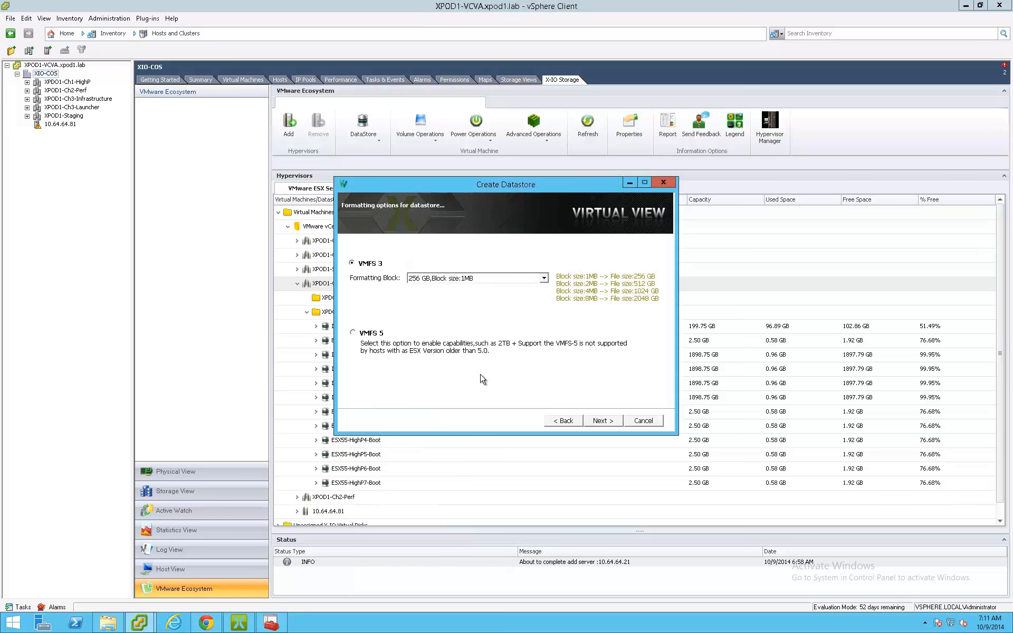
click(378, 338)
click(597, 422)
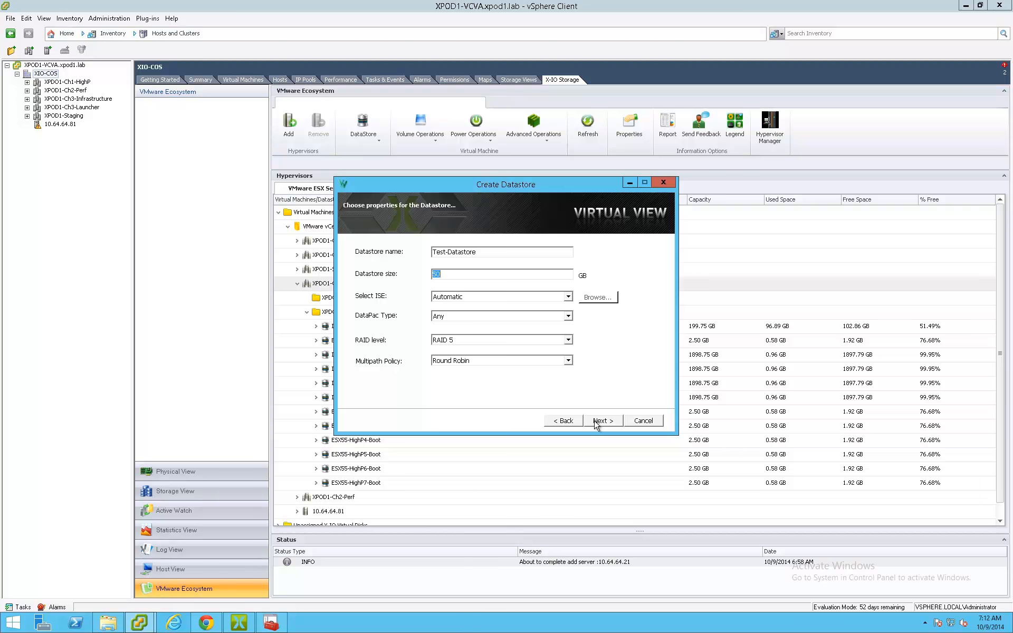
- Set Test-Datastore's size to 200 GB and manually select Datapac1 on ISE 3DE100NZ as its storage
click(568, 297)
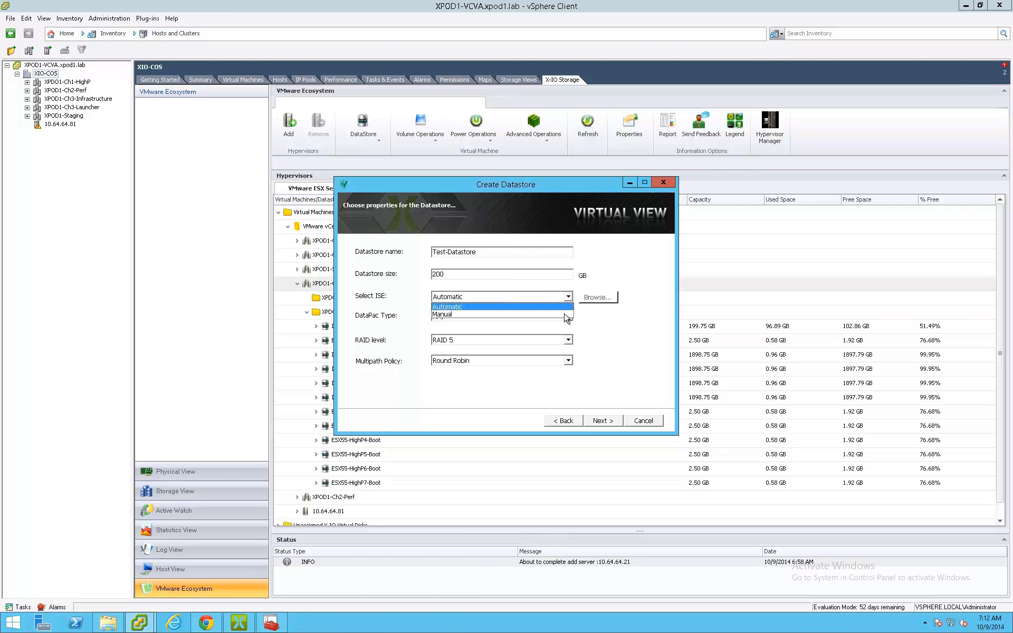
click(568, 312)
click(597, 298)
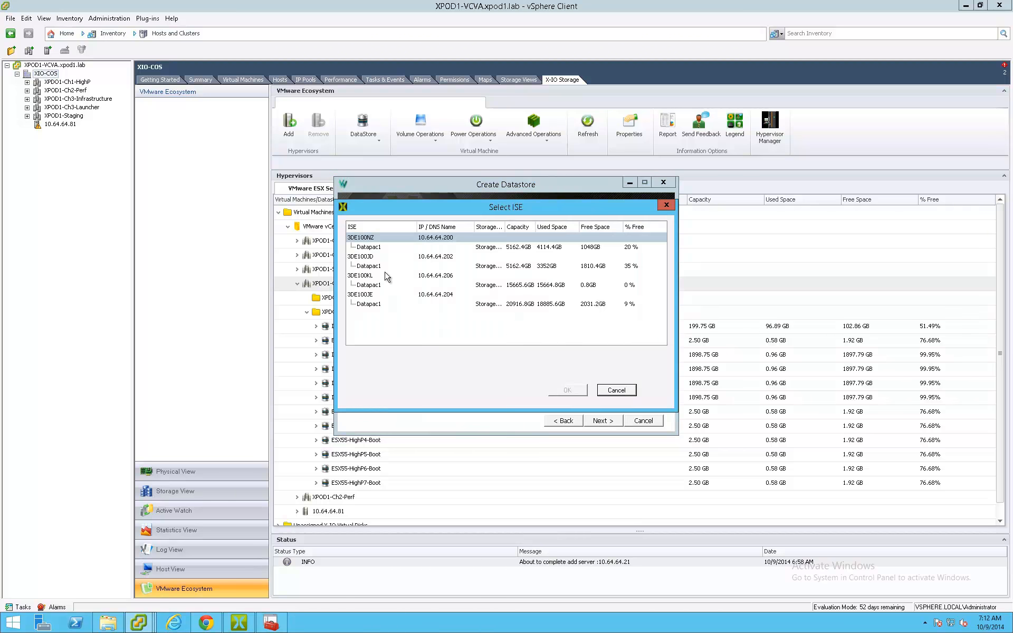
click(378, 247)
click(569, 391)
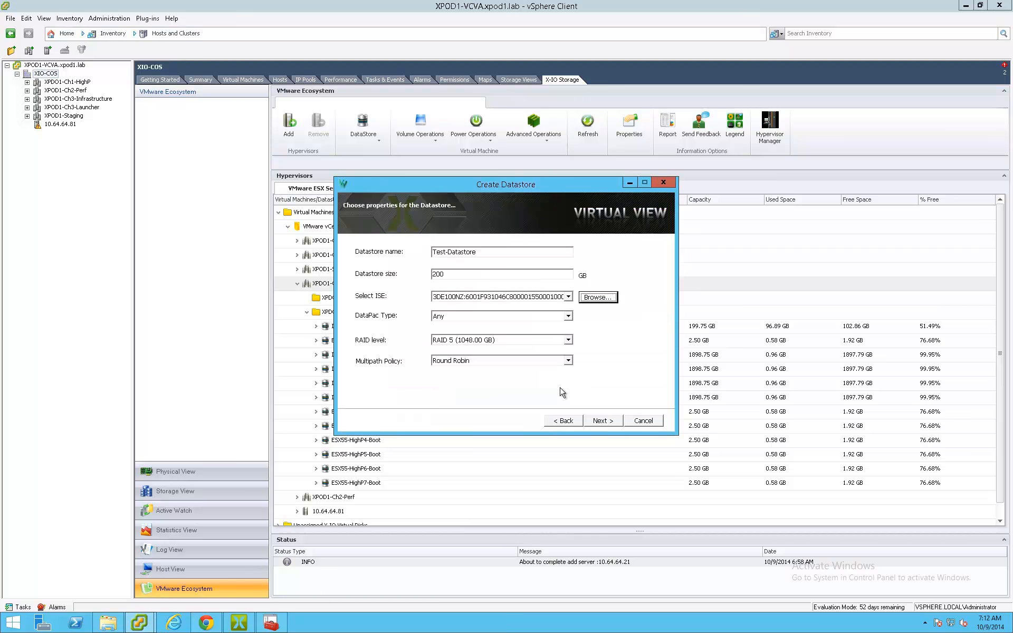
- Choose RAID 5 and the Round Robin multipath policy for the datastore, and proceed to the host initiators
click(568, 340)
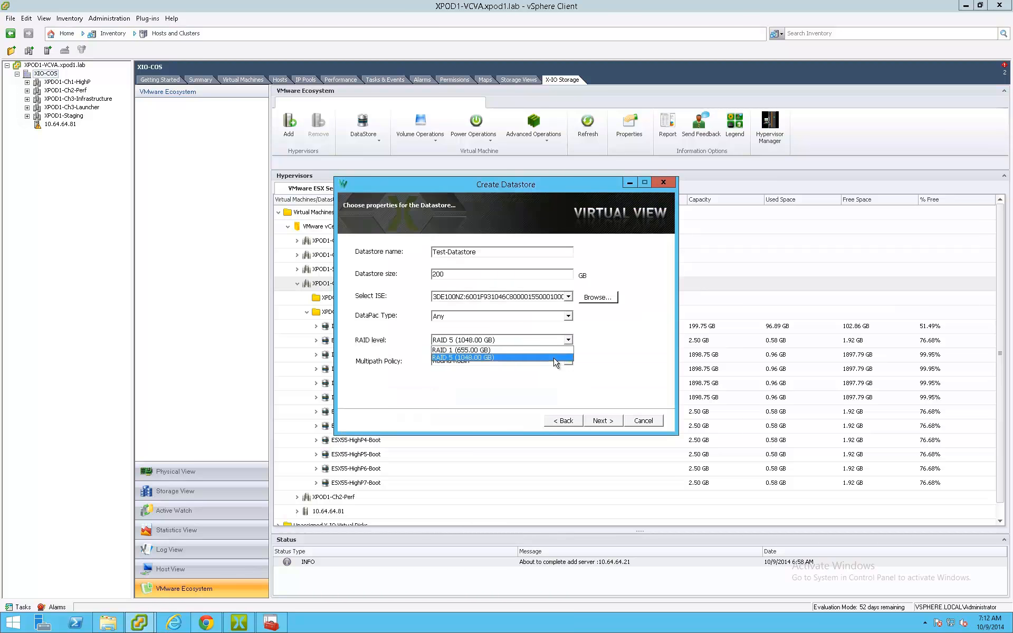
click(554, 359)
click(568, 361)
click(561, 371)
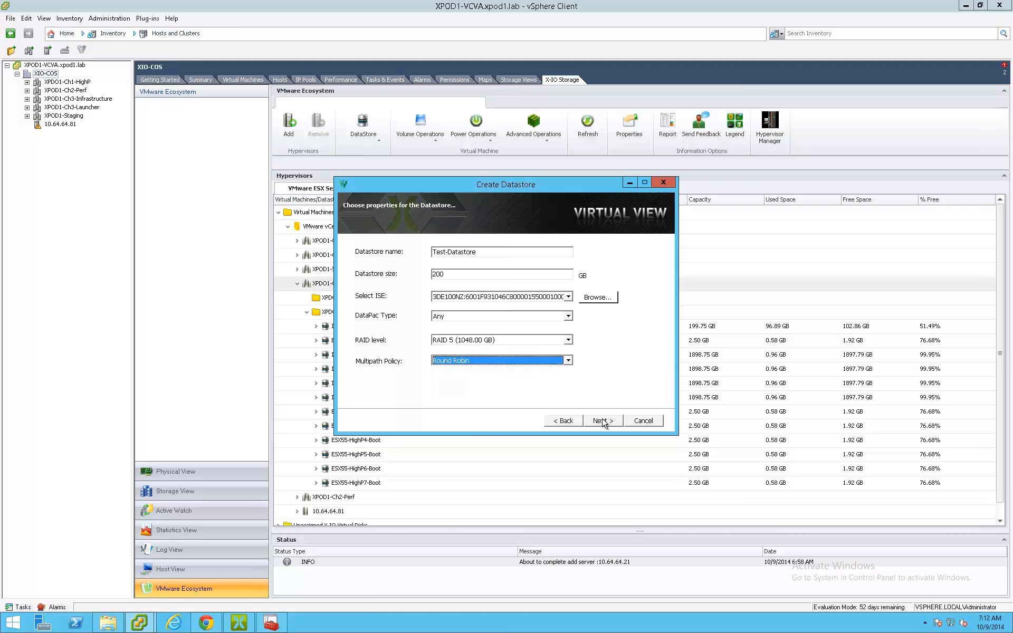
click(603, 421)
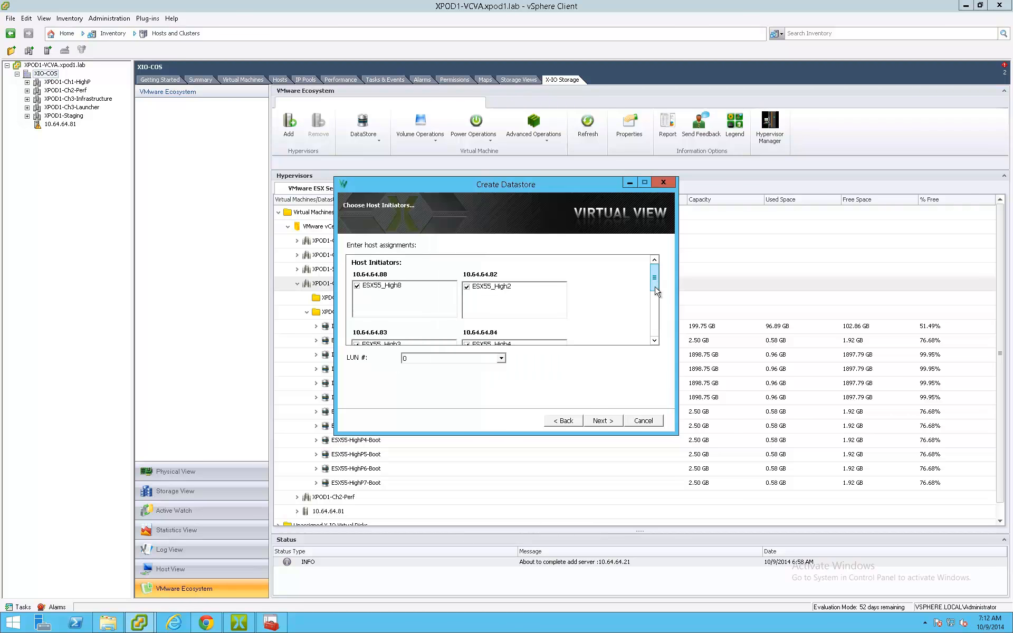
- Examine the full list of host initiators assigned to the new datastore
drag(655, 287, 655, 296)
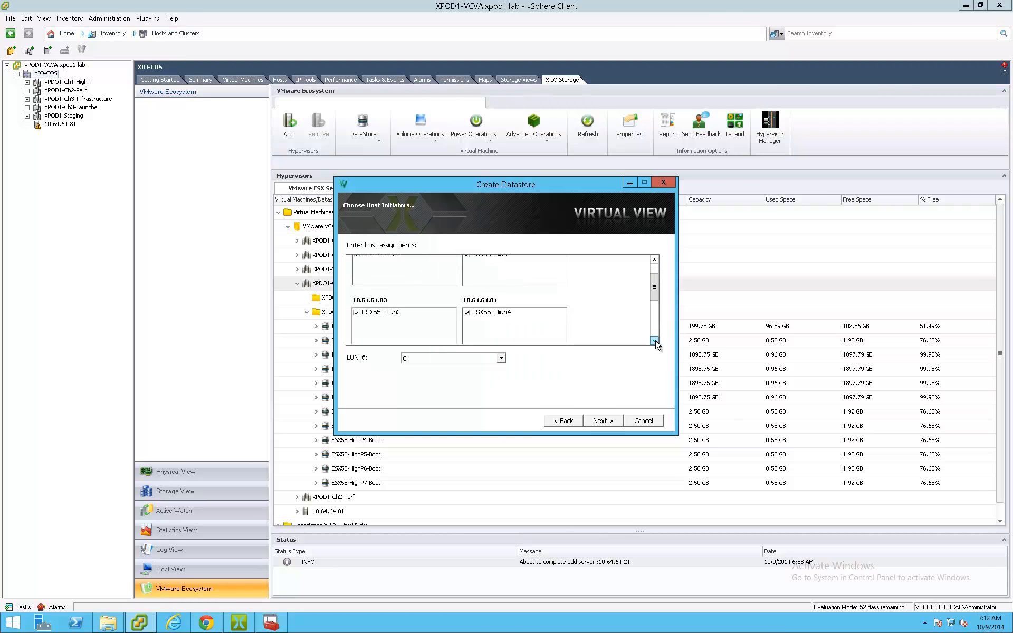
click(653, 340)
click(654, 340)
click(654, 341)
click(654, 340)
click(654, 340)
click(654, 340)
click(654, 340)
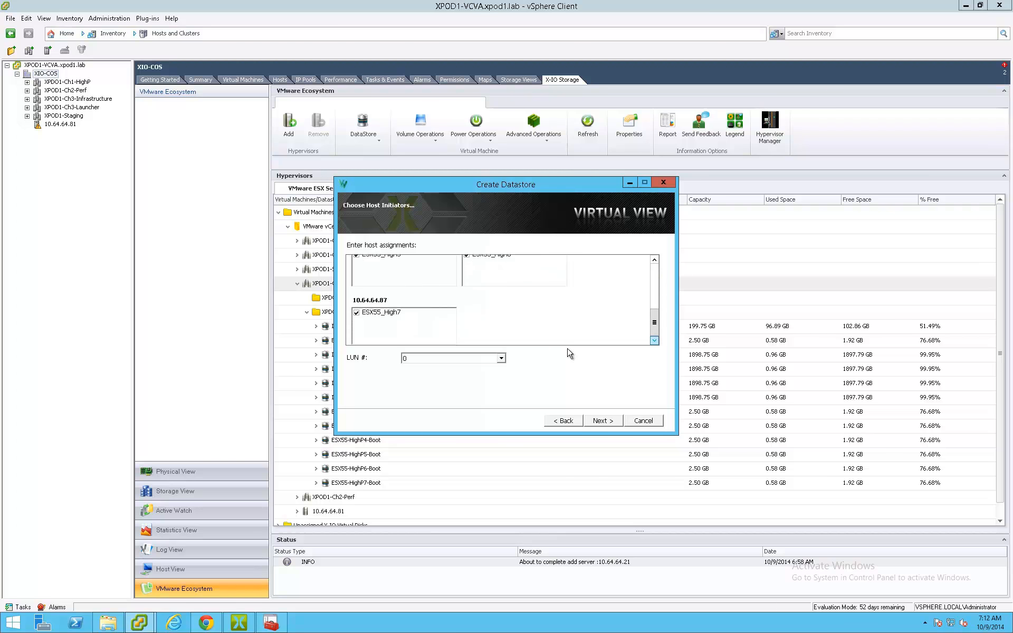
- Set the datastore's LUN number to 1 and complete the Create Datastore wizard
click(501, 358)
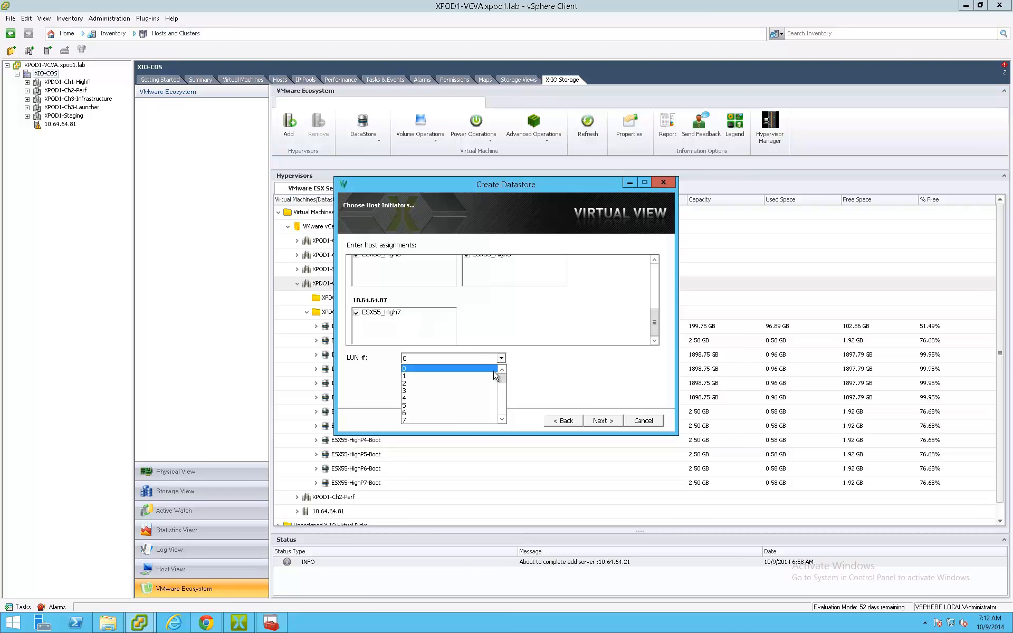
click(490, 383)
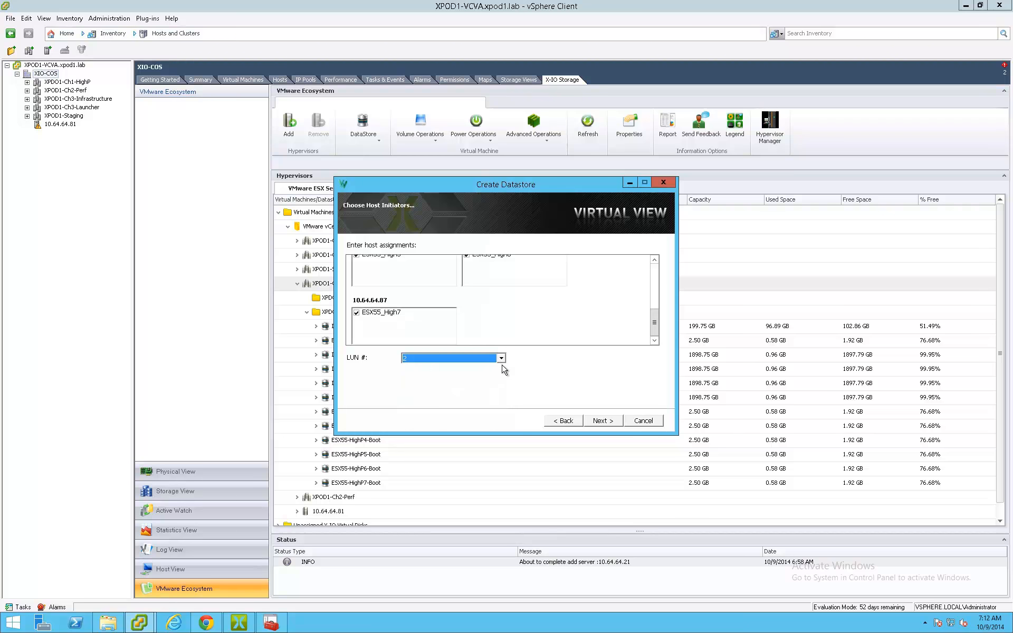
click(501, 359)
double_click(503, 370)
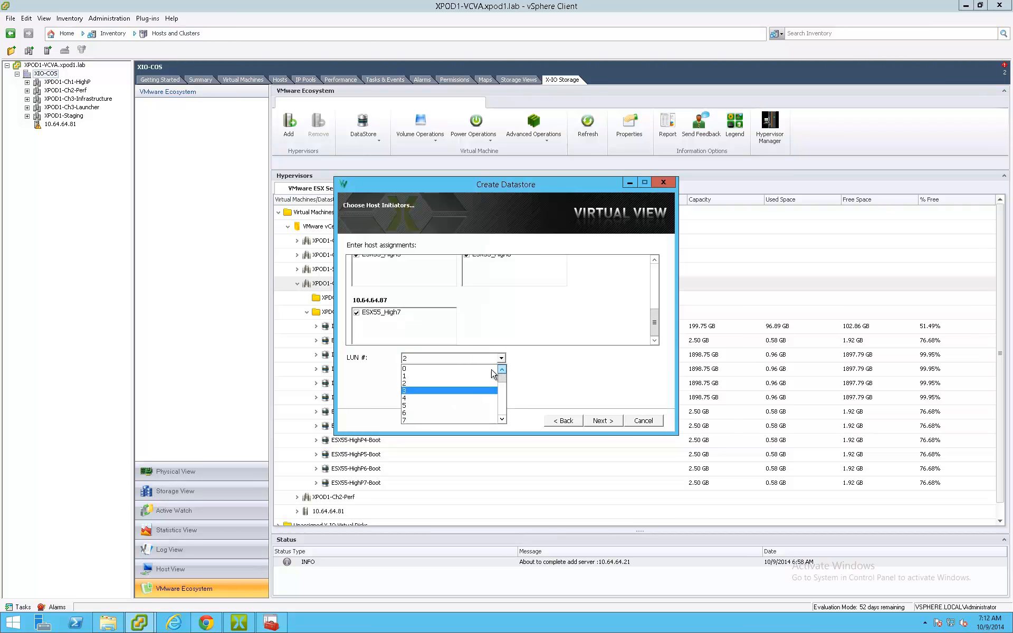
click(489, 377)
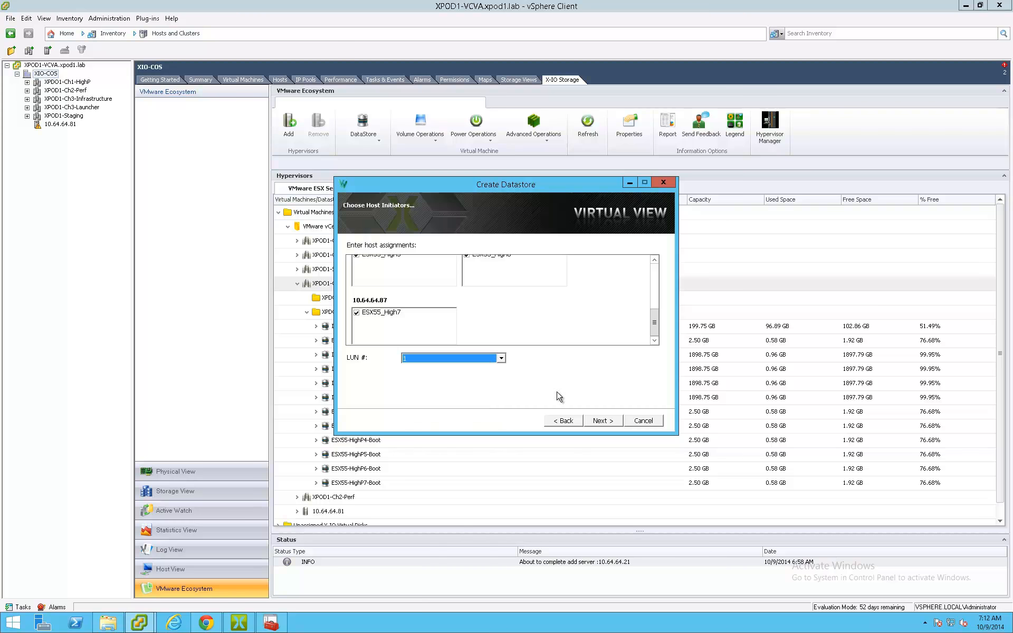
click(601, 422)
click(602, 420)
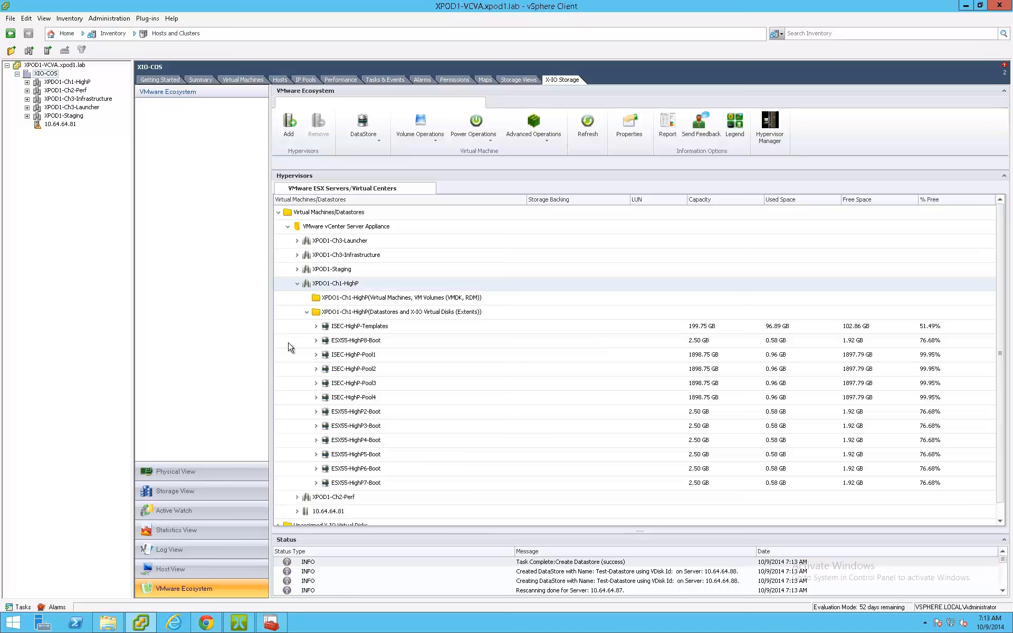
- Check the storage configuration of host 10.64.64.82 in the XPDO1-Ch1-HighP cluster for Test-Datastore, widening the Identification column
click(27, 83)
click(63, 83)
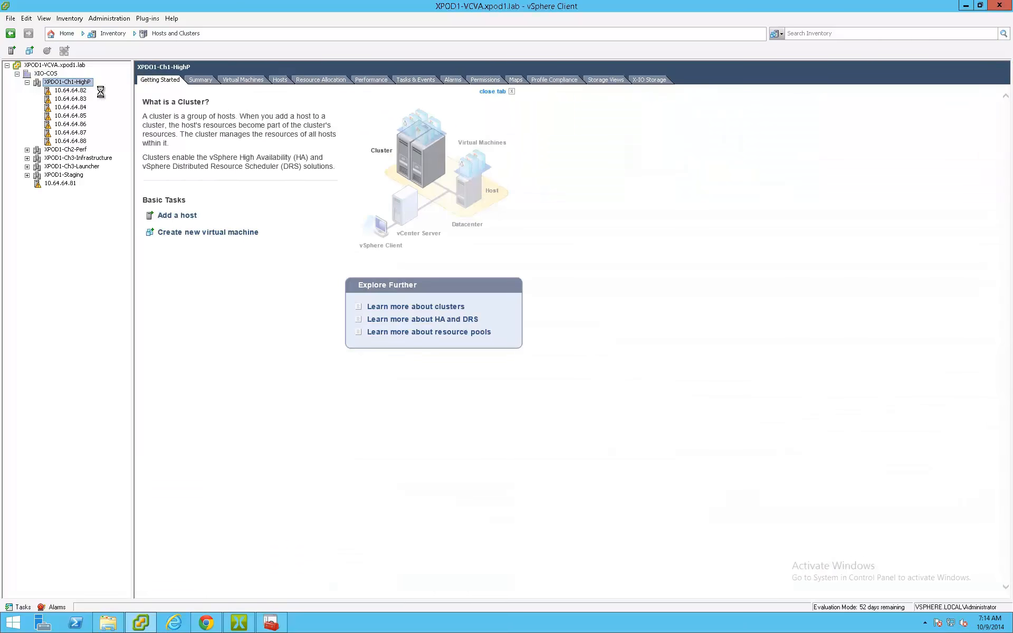
click(77, 90)
click(333, 81)
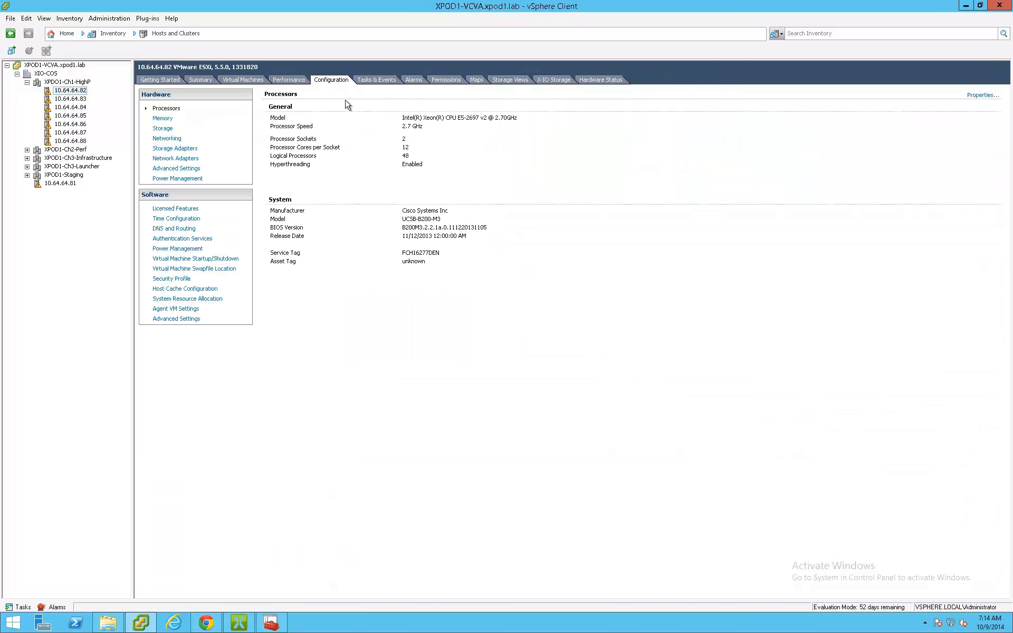
click(172, 131)
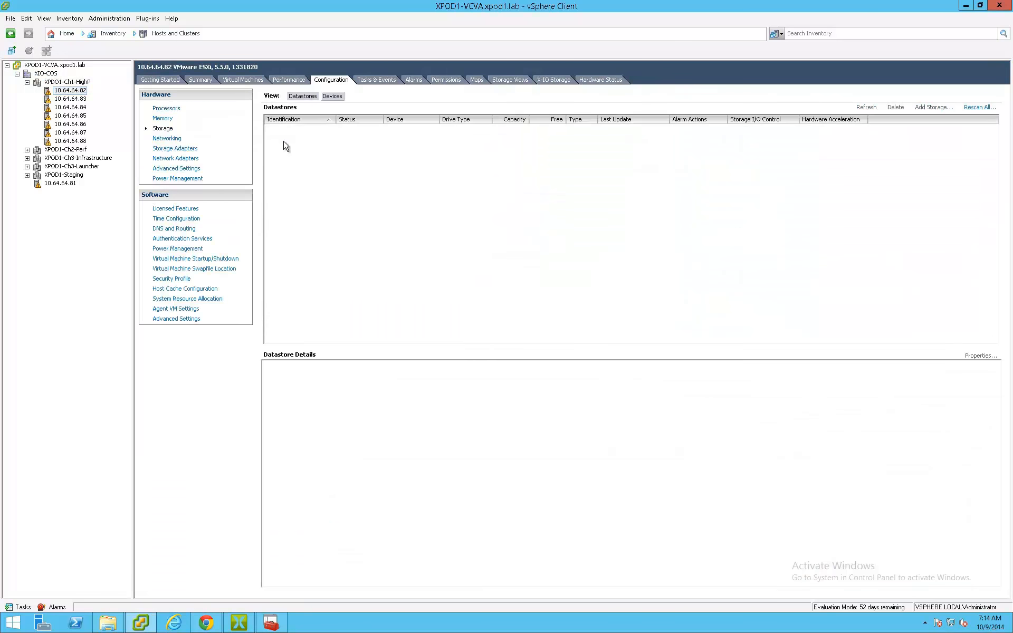
drag(338, 122, 390, 122)
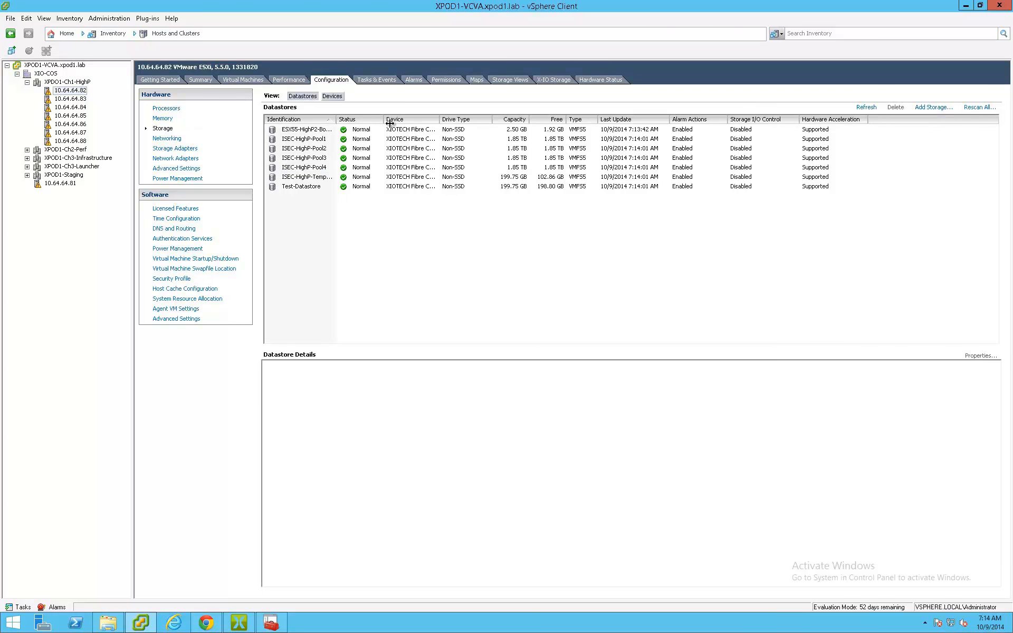
click(315, 191)
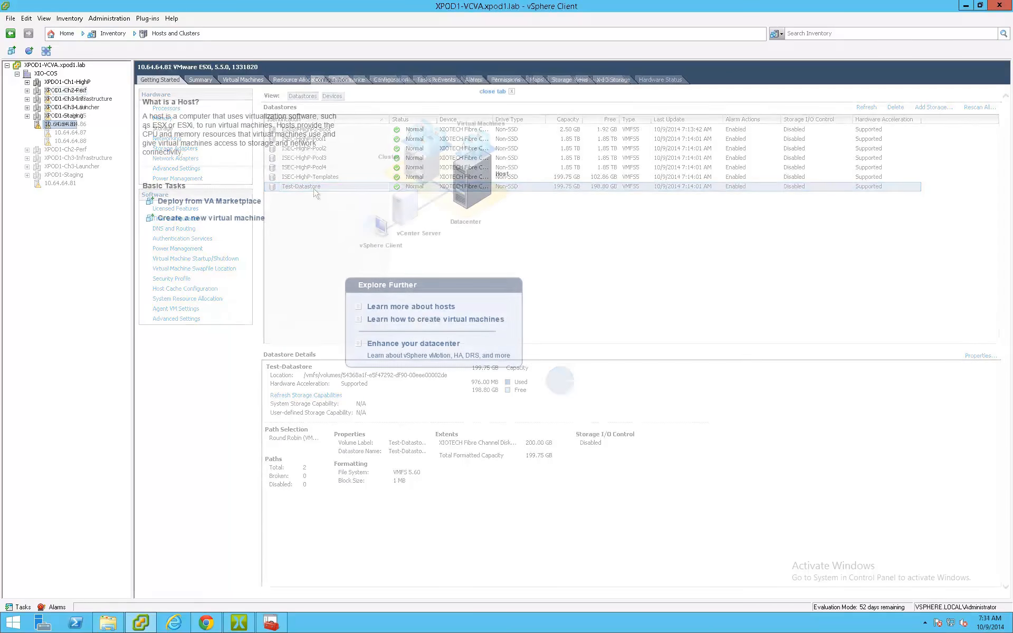
- Compare the datastores of standalone host 10.64.64.81 with those of cluster host 10.64.64.82
click(391, 79)
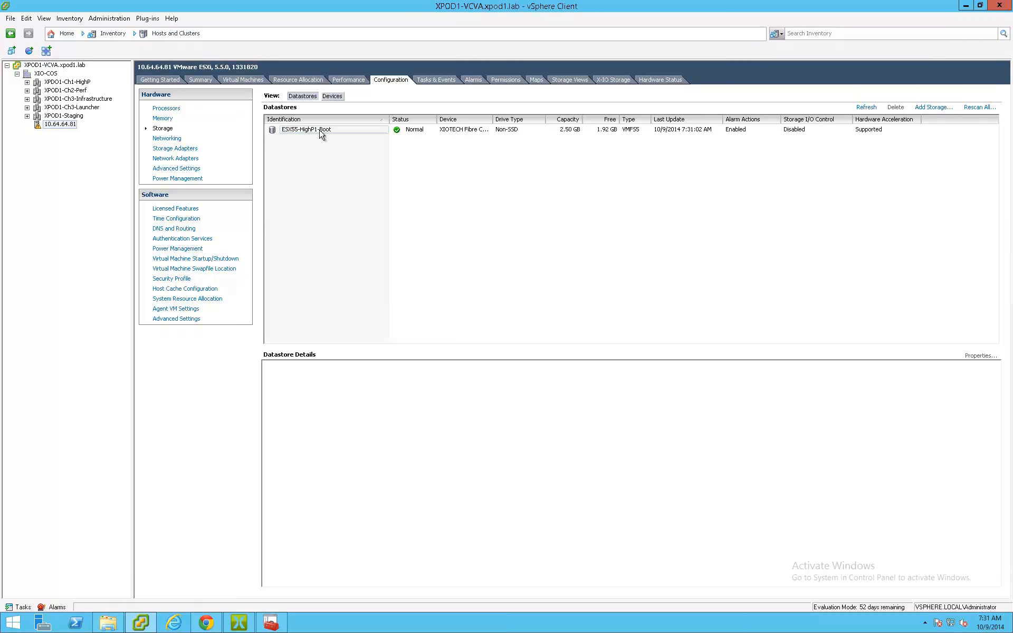
click(27, 82)
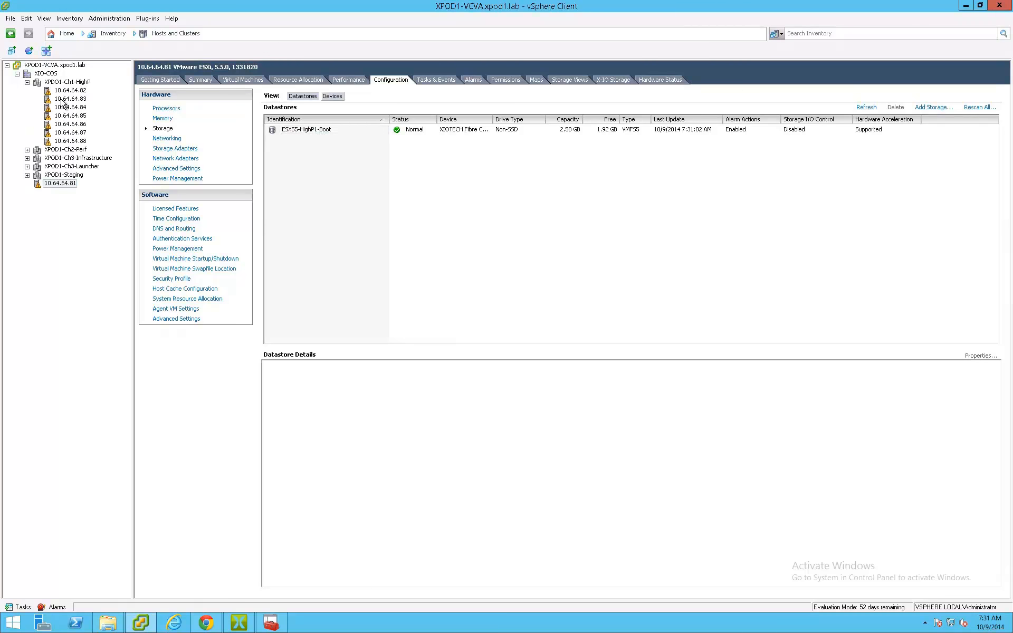
click(64, 90)
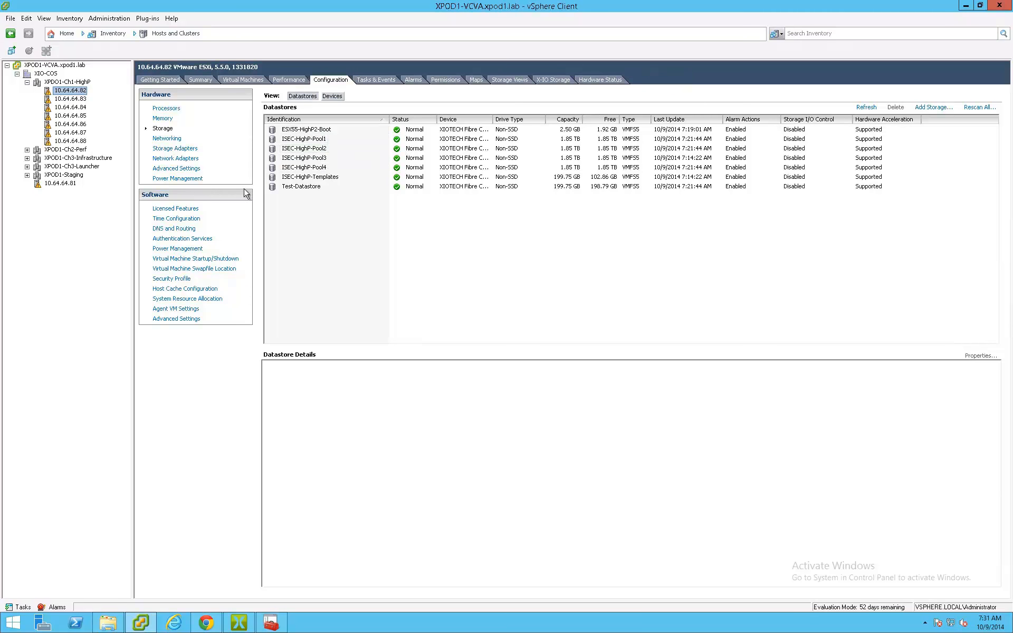
- Move the standalone host 10.64.64.81 into the XPDO1-Ch1-HighP cluster
click(64, 184)
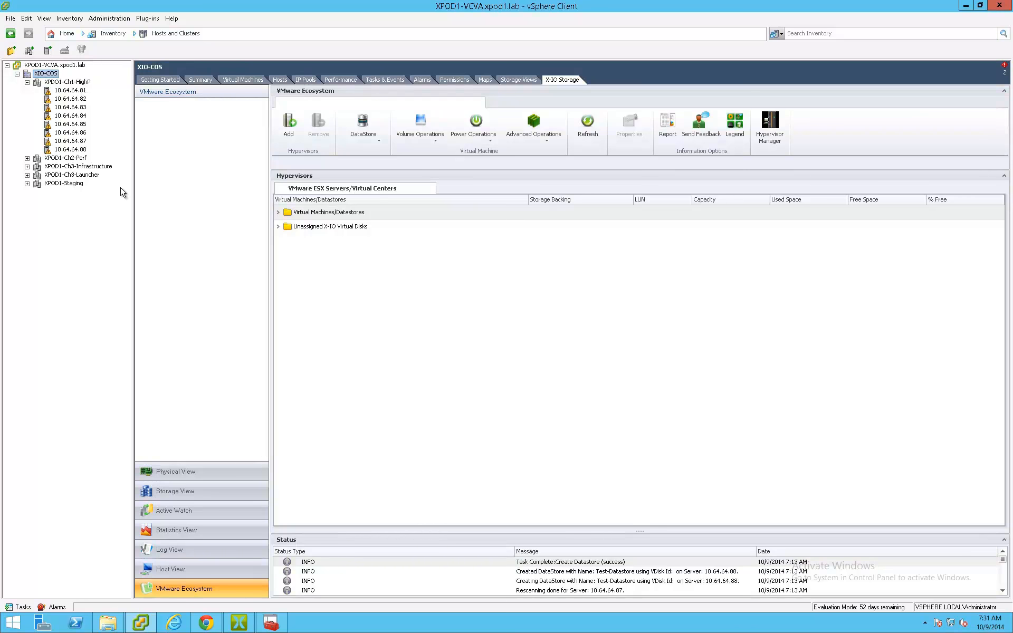
- Switch to ISE Manager Suite and expand server 10.64.64.21 down to the datastores and virtual disks of the XPDO1-Ch1-HighP cluster
click(238, 624)
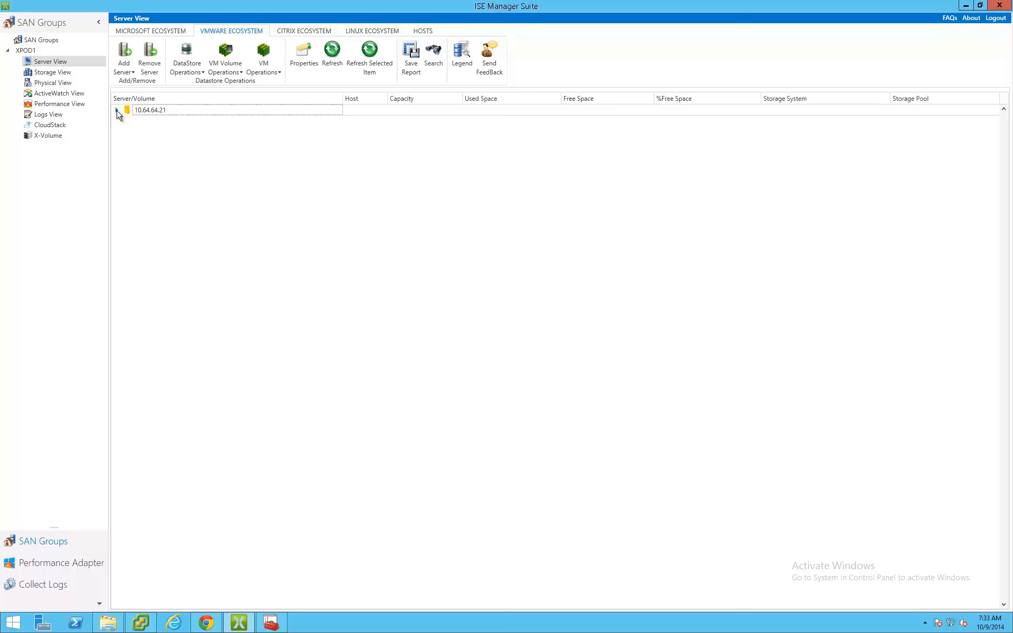
click(117, 111)
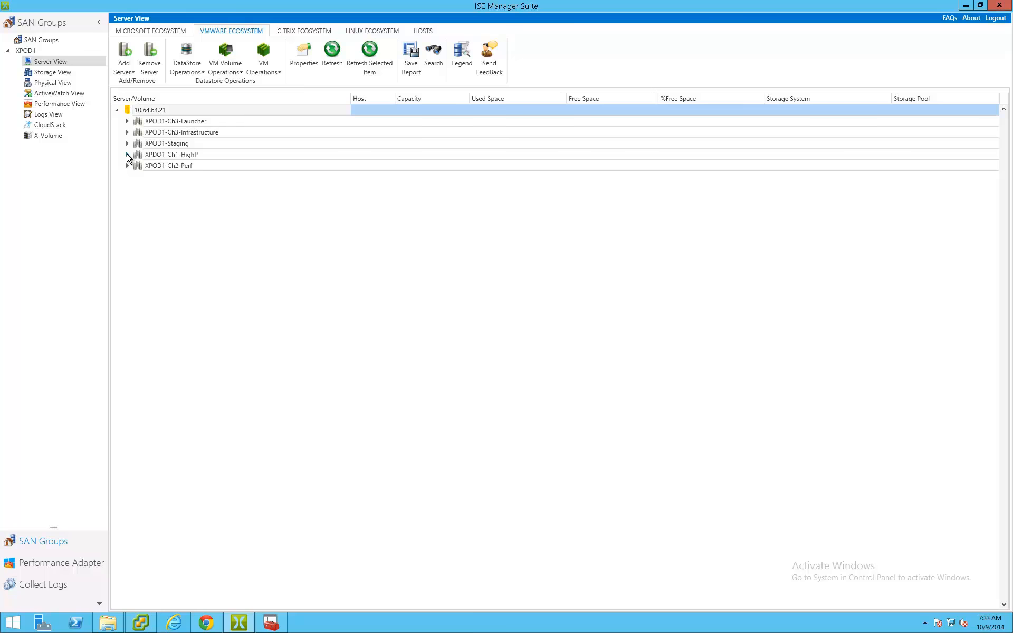
click(127, 154)
click(137, 165)
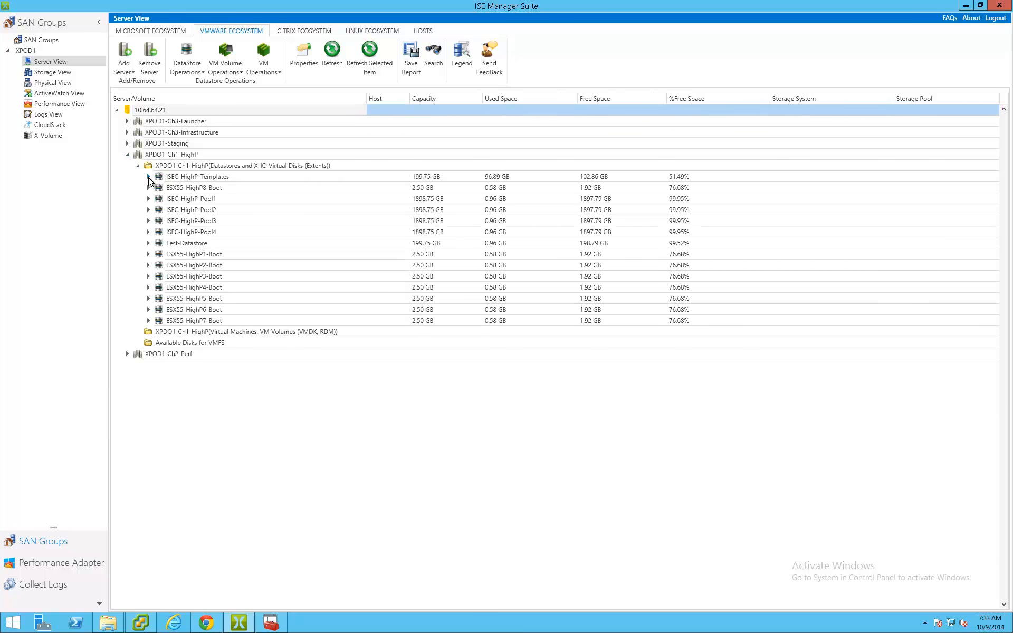
- Fix the partial cluster assignment of the ISEC-HighP-Templates virtual disk by assigning it to host initiator ESX55_High1 on 10.64.64.81
click(148, 177)
click(191, 189)
right_click(191, 189)
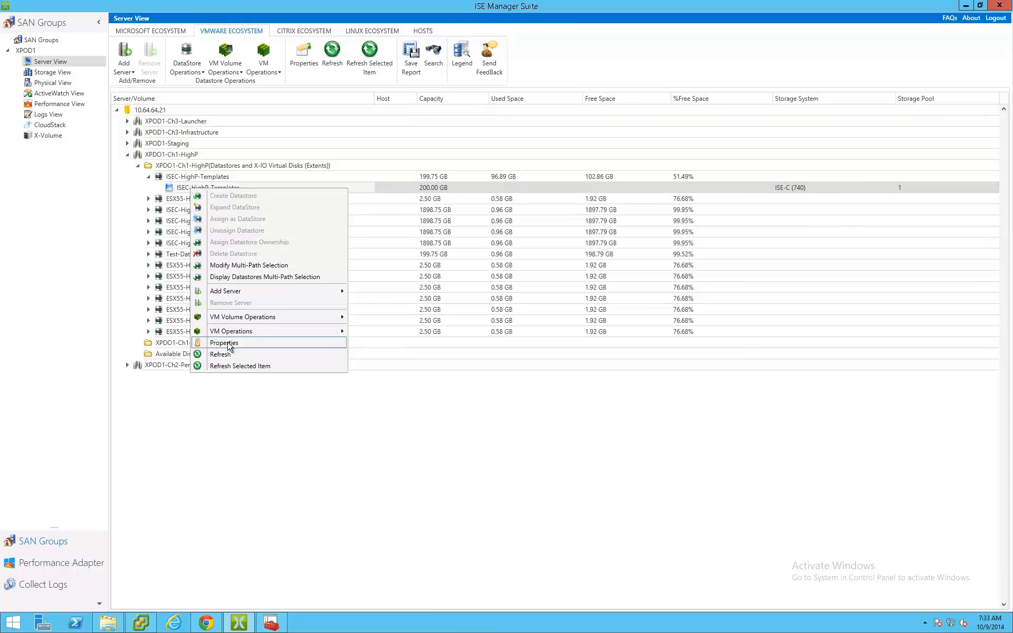
click(277, 344)
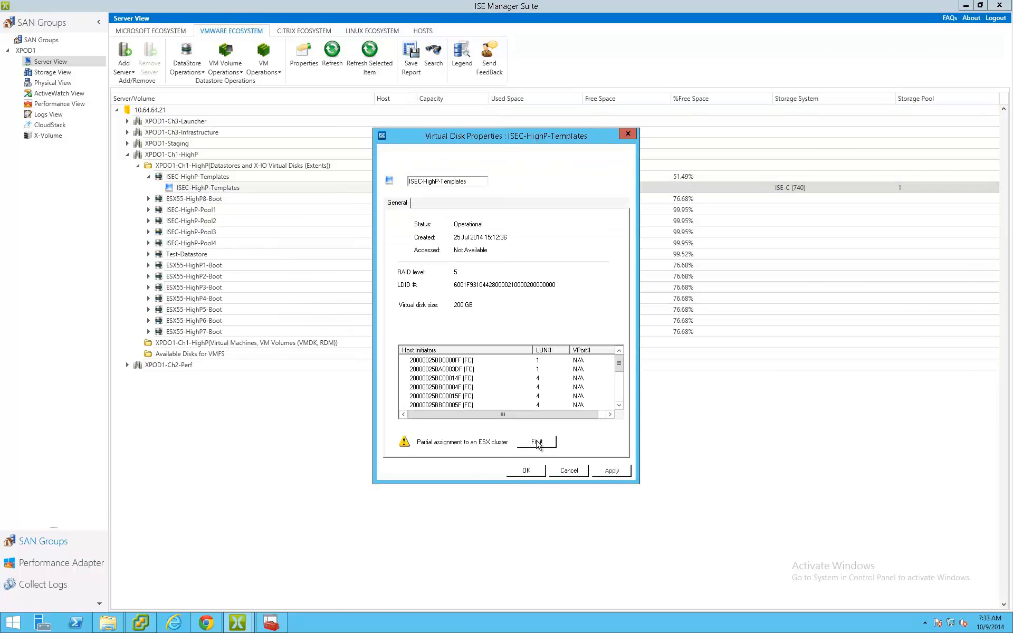
click(547, 443)
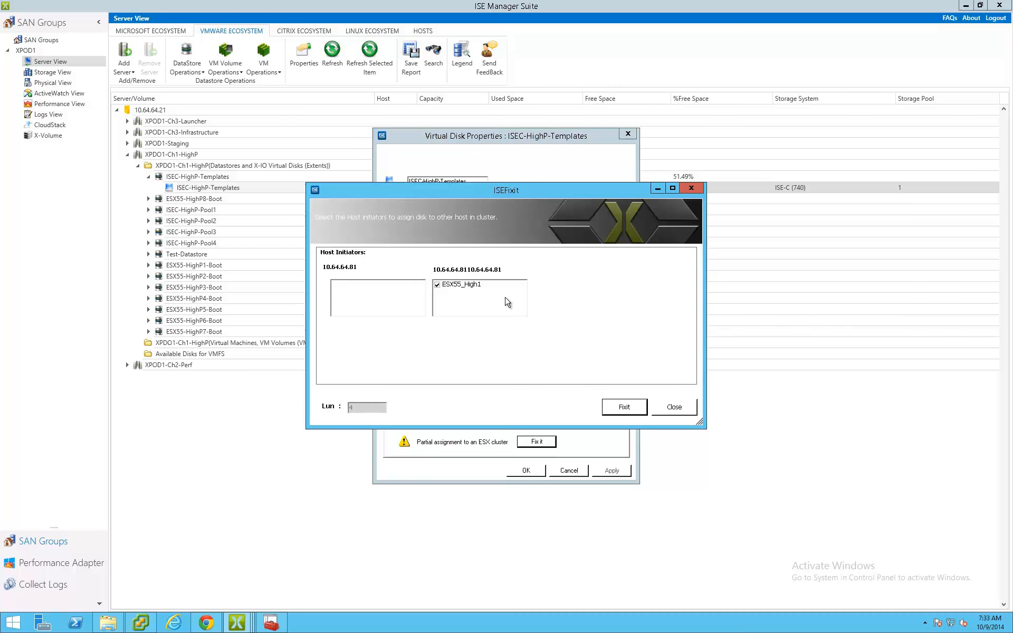
click(624, 407)
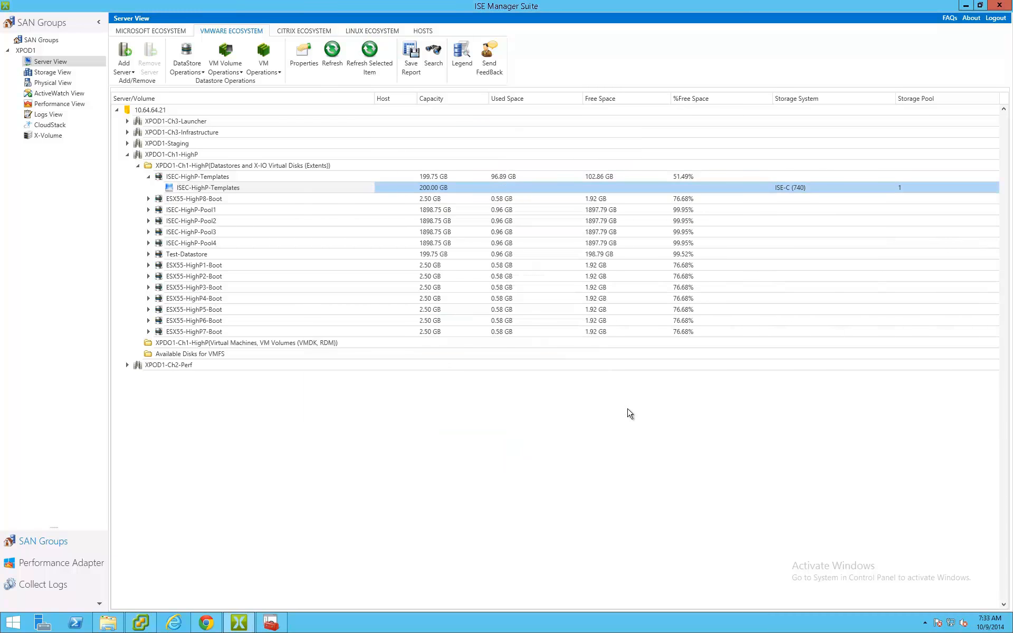
- Fix the partial cluster assignment of the ISEC-HighP-Pool1 virtual disk through its properties, assigning it to host 10.64.64.81
click(148, 209)
right_click(184, 220)
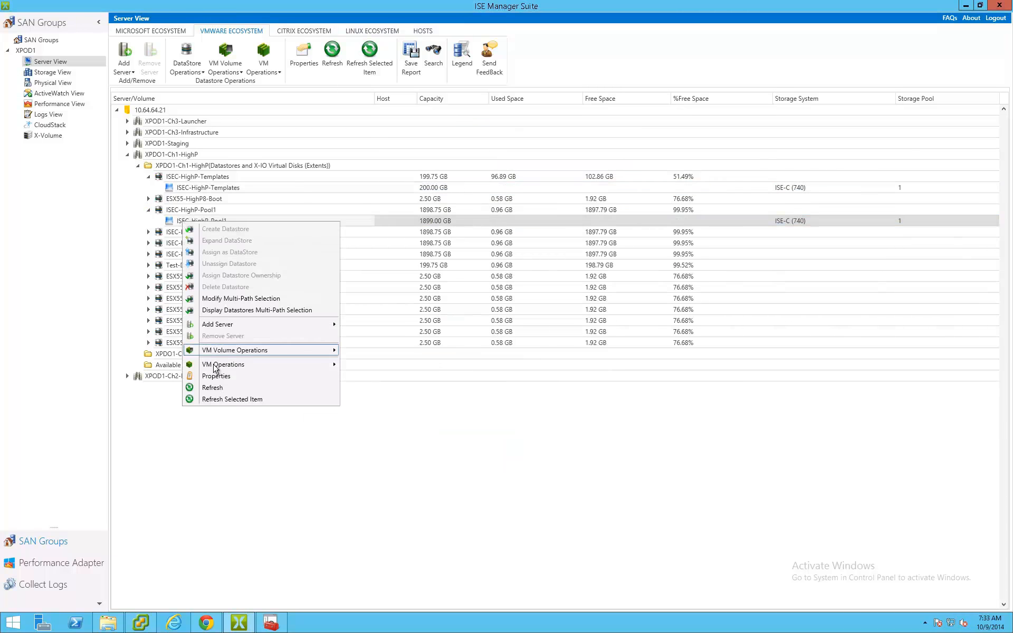
click(203, 369)
click(530, 443)
click(613, 410)
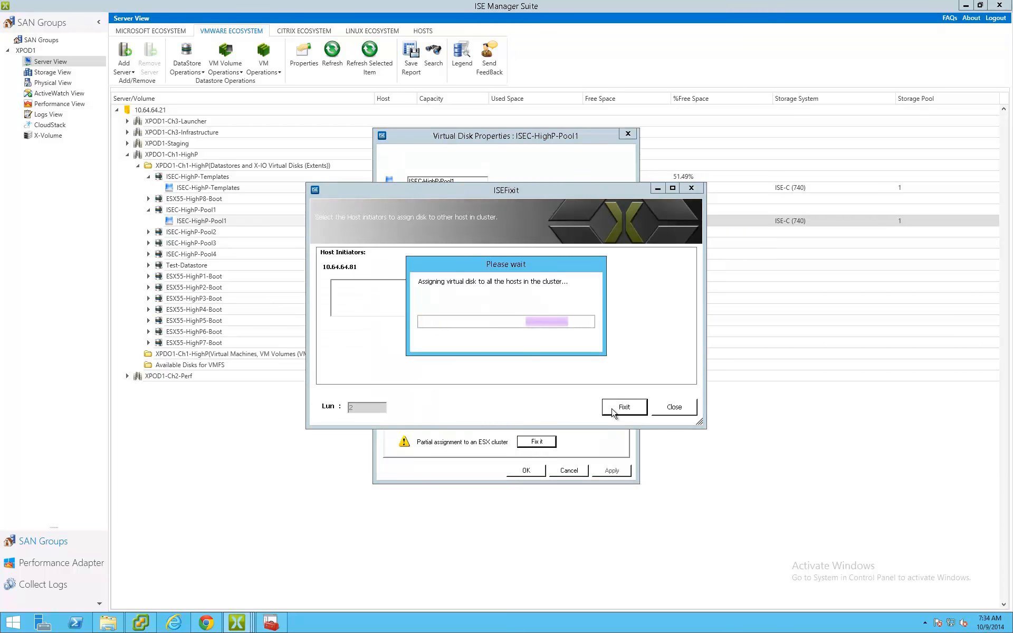
- Fix the partial cluster assignment of the ISEC-HighP-Pool2 virtual disk through its properties, assigning it to host 10.64.64.81
click(148, 232)
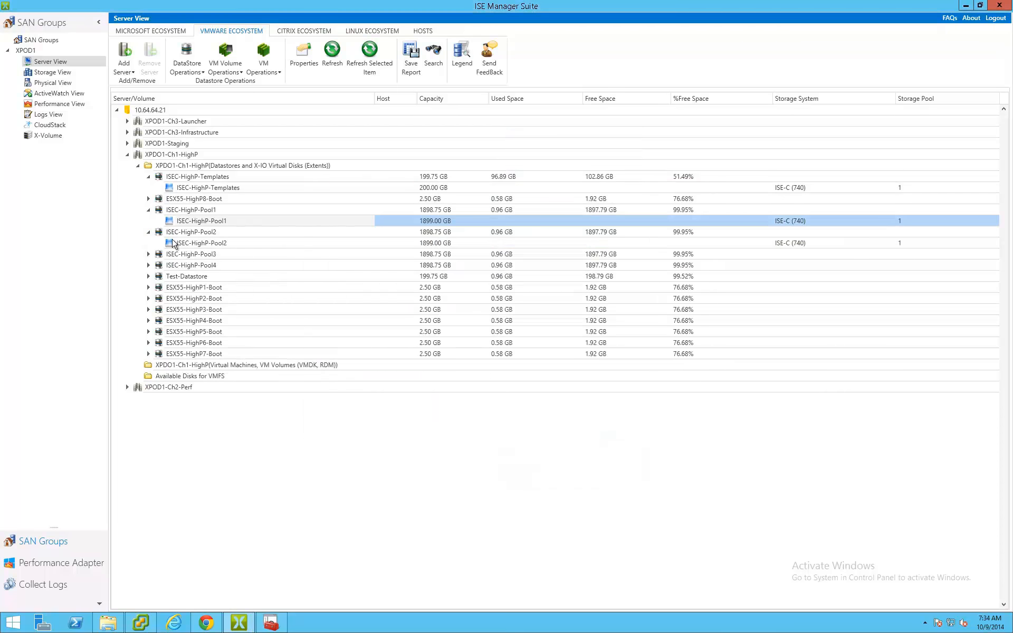
right_click(184, 244)
click(221, 393)
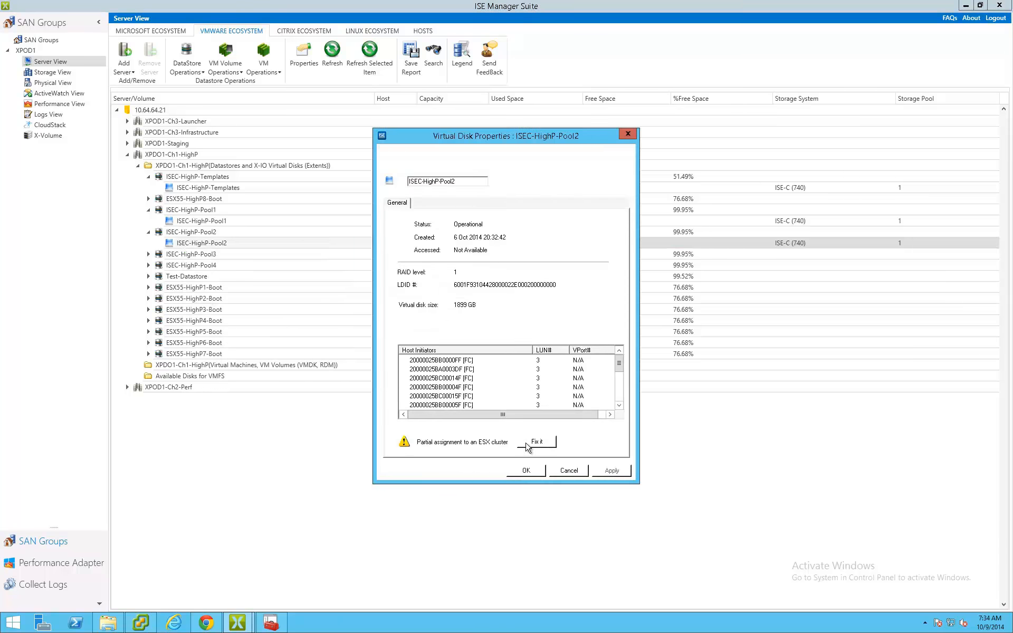
click(532, 443)
click(609, 411)
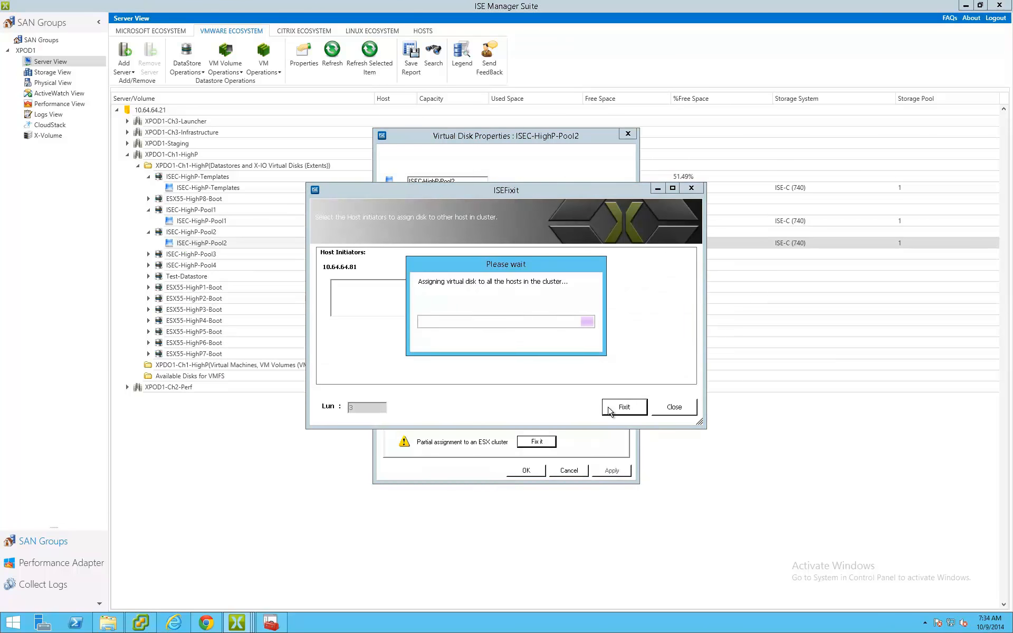
- Fix the partial cluster assignment of the ISEC-HighP-Pool3 virtual disk through its properties
click(148, 254)
right_click(203, 265)
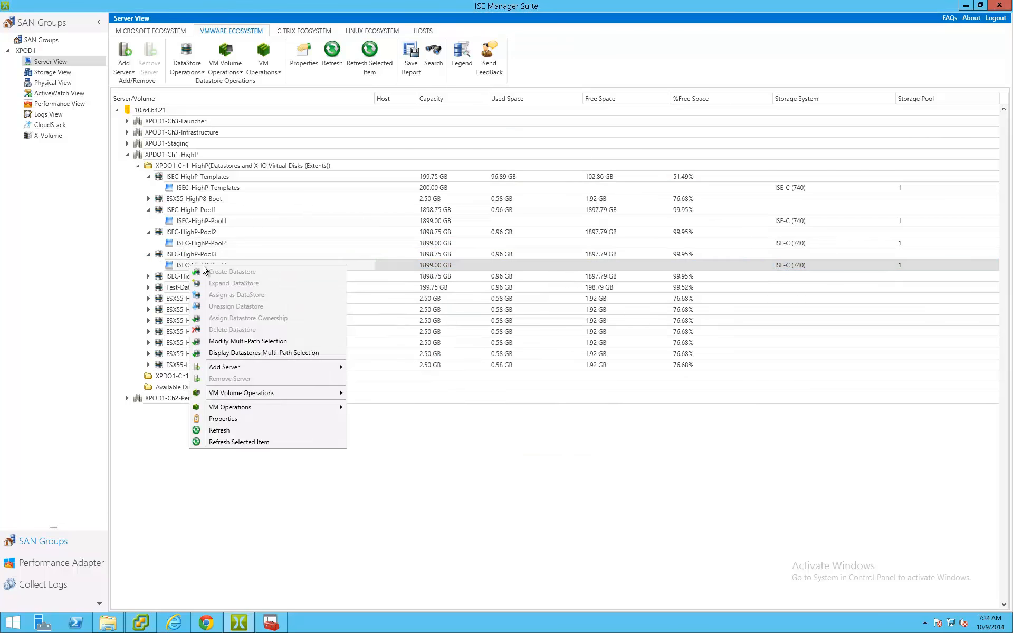
click(221, 420)
click(525, 443)
click(609, 413)
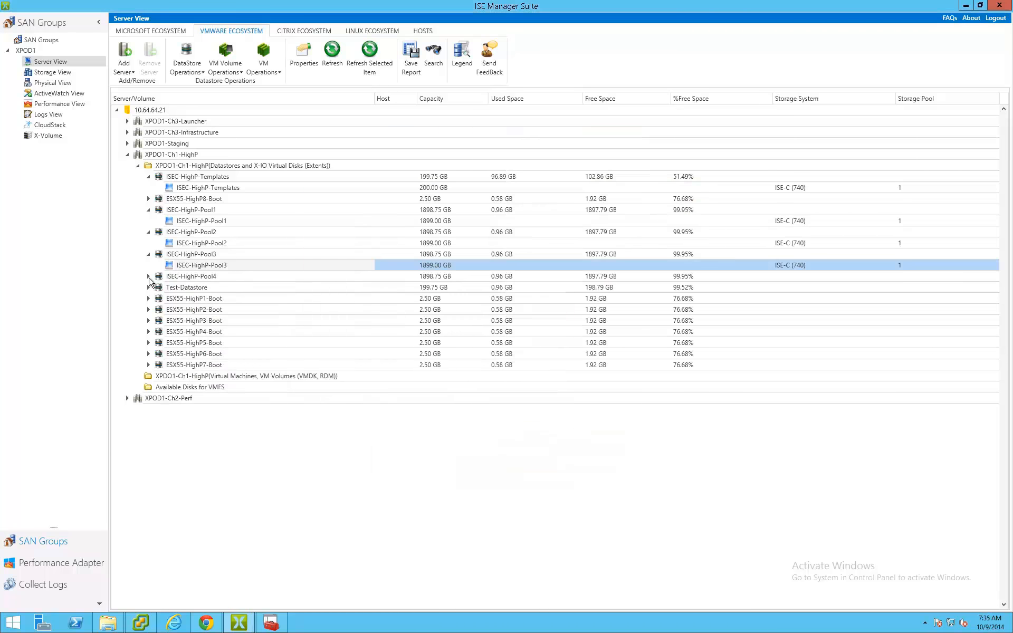
- Fix the partial cluster assignment of the ISEC-HighP-Pool4 virtual disk through its properties, assigning it to host 10.64.64.81
click(148, 276)
click(203, 287)
right_click(203, 287)
click(221, 442)
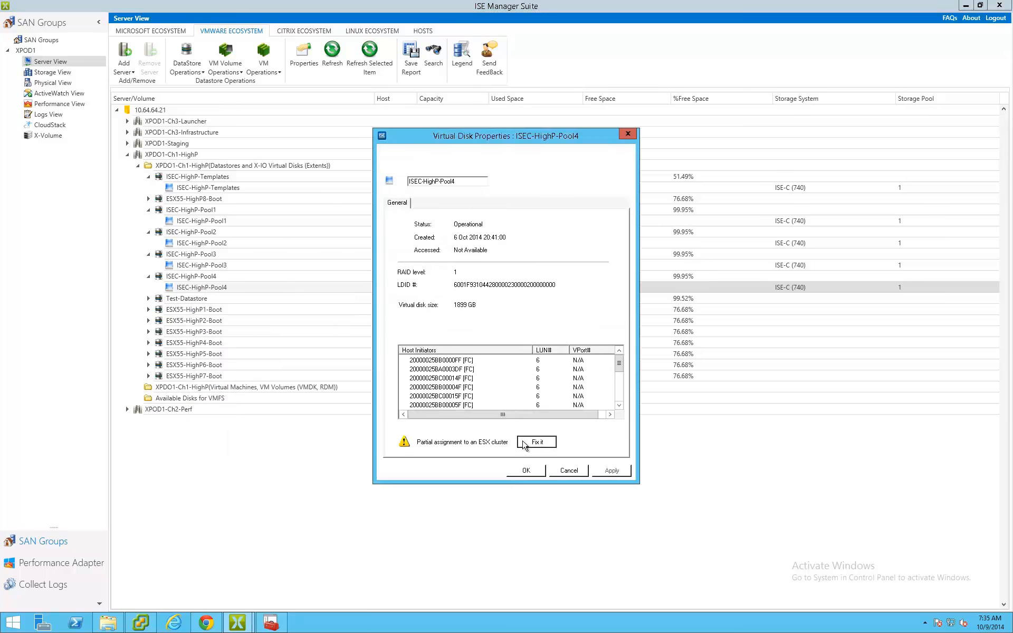
click(536, 442)
click(616, 410)
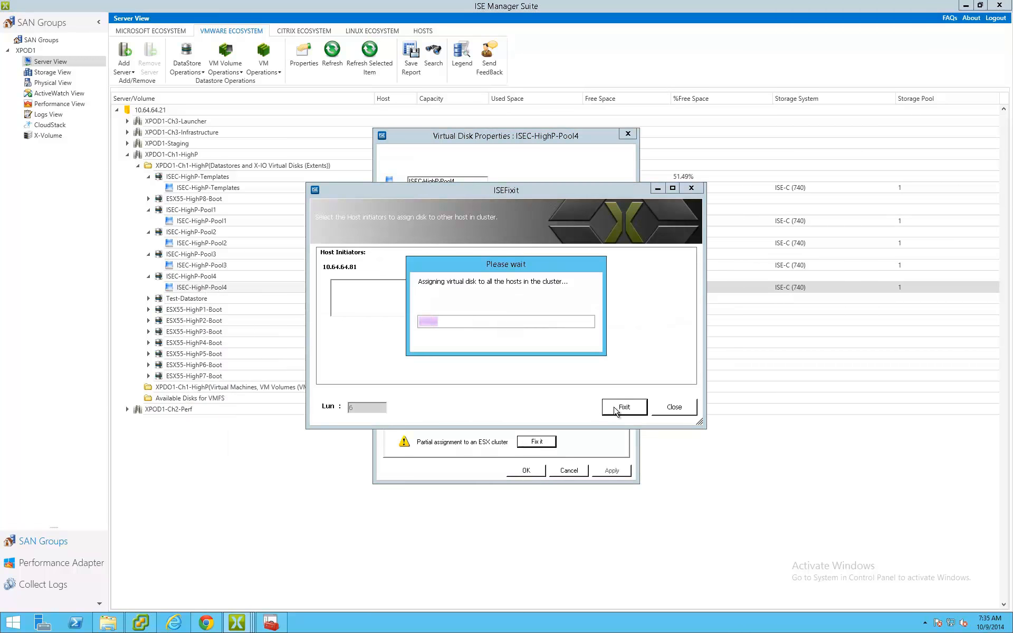
- Switch to the vSphere Client and open host 10.64.64.81 in the XPDO1-Ch1-HighP cluster
click(140, 623)
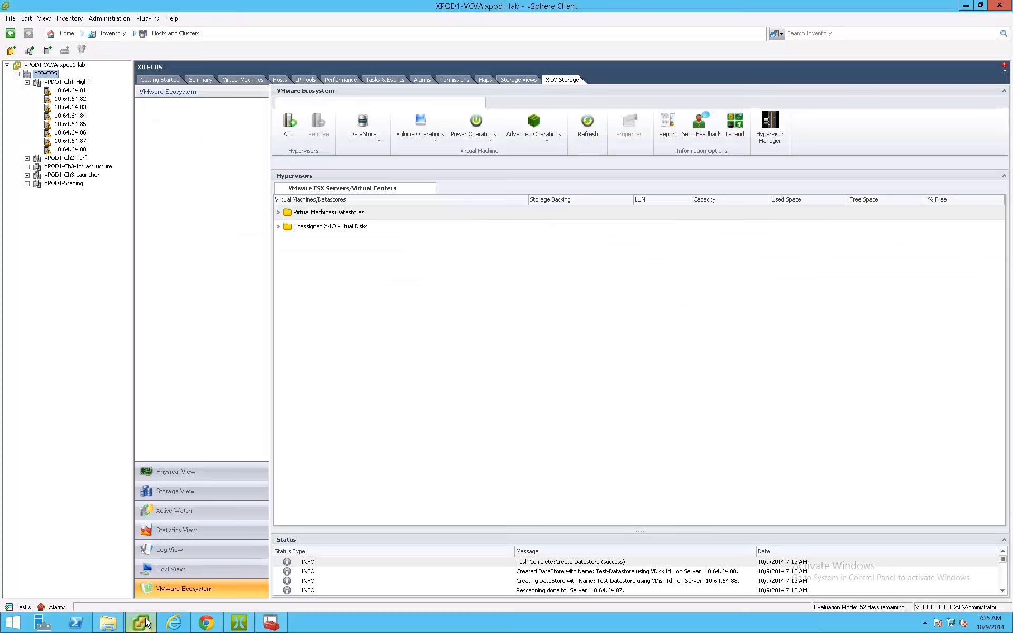
click(79, 91)
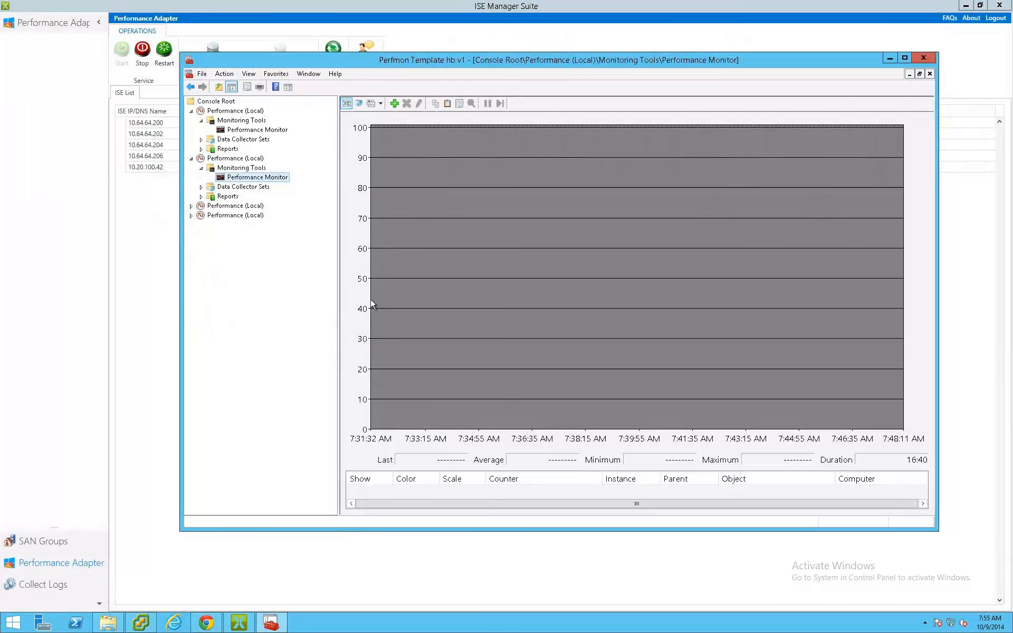
- Browse the ISE Controllers counters available for adding to the second Performance Monitor in Perfmon
click(394, 104)
scroll(543, 216, up, 10)
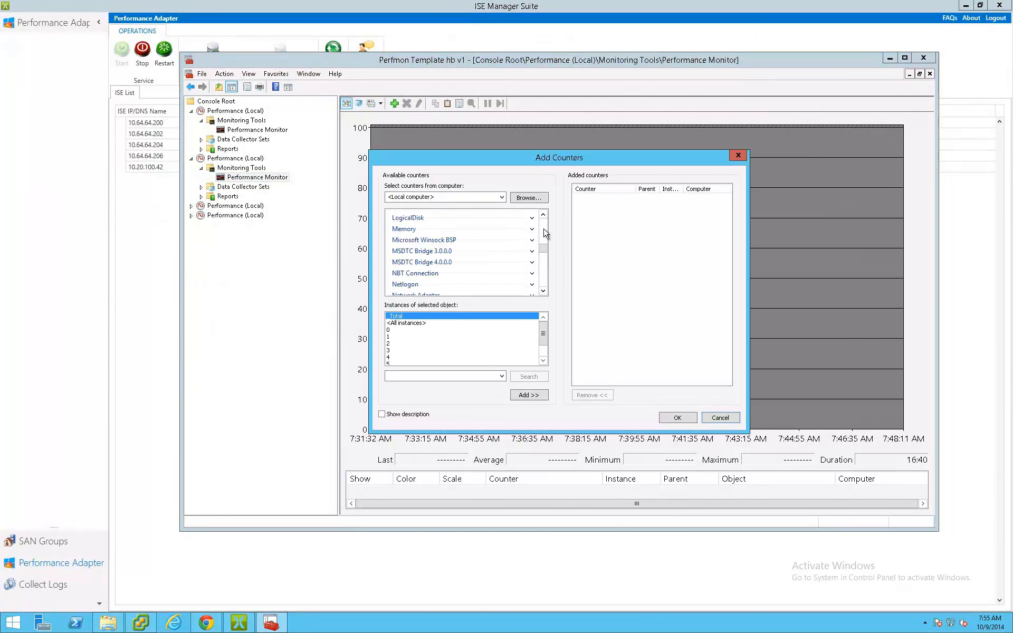
click(545, 215)
click(532, 220)
click(476, 259)
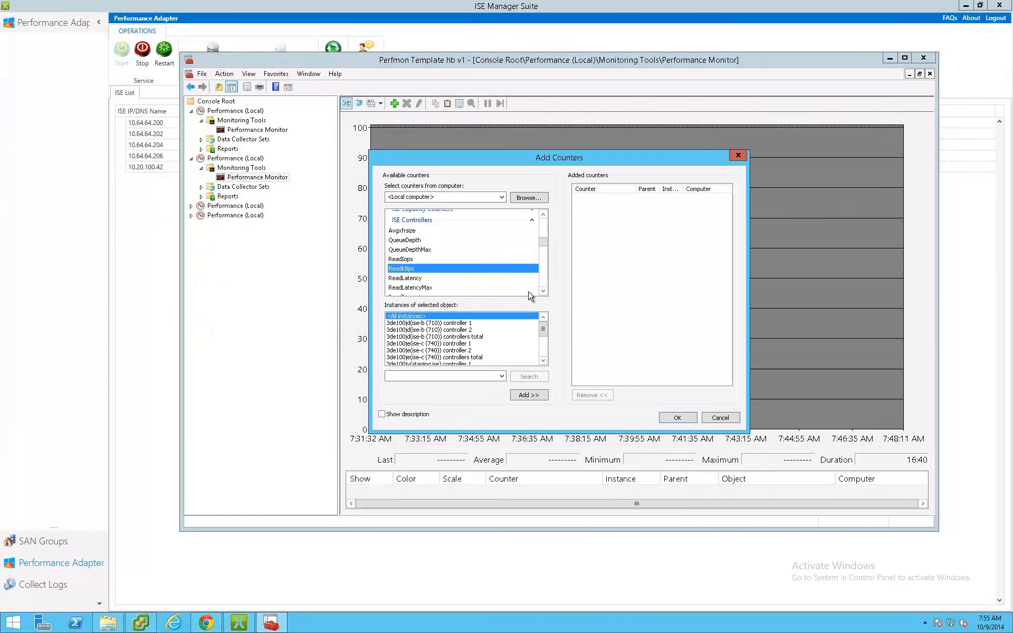
click(541, 290)
click(474, 274)
click(544, 291)
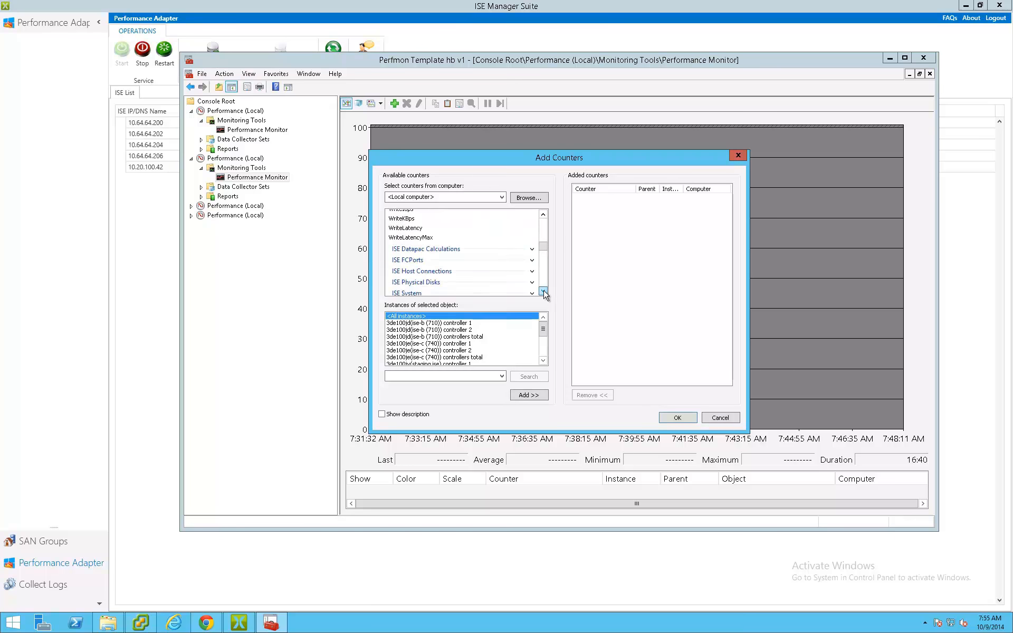
- Examine the ISE Virtual Disks counters and the instances offered for ReadIops, and leave the Add Counters dialog without adding any
click(545, 291)
click(534, 270)
click(509, 280)
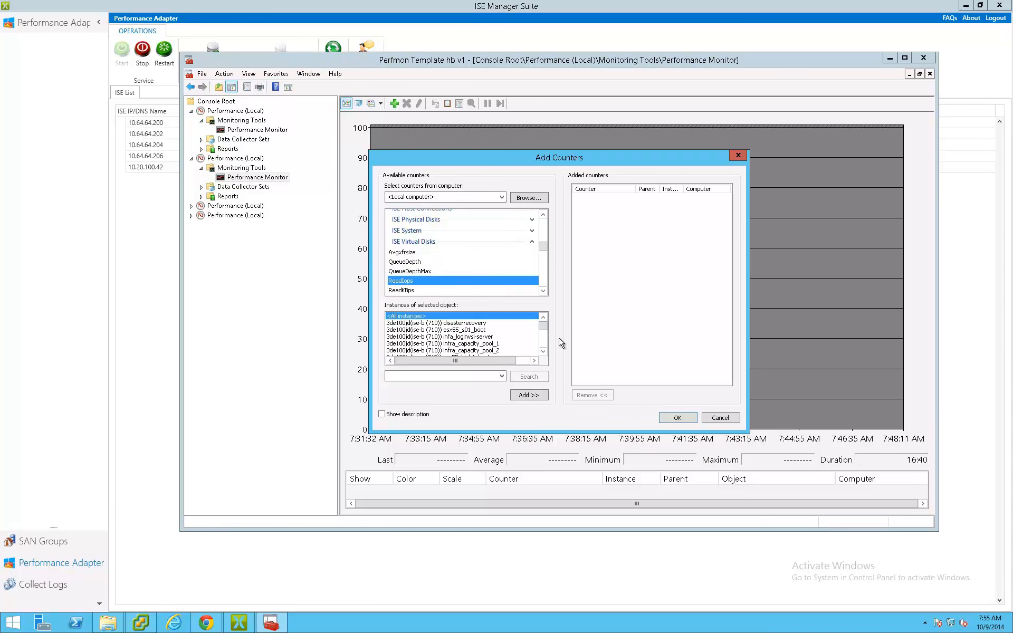
click(544, 352)
click(544, 353)
click(544, 353)
click(719, 417)
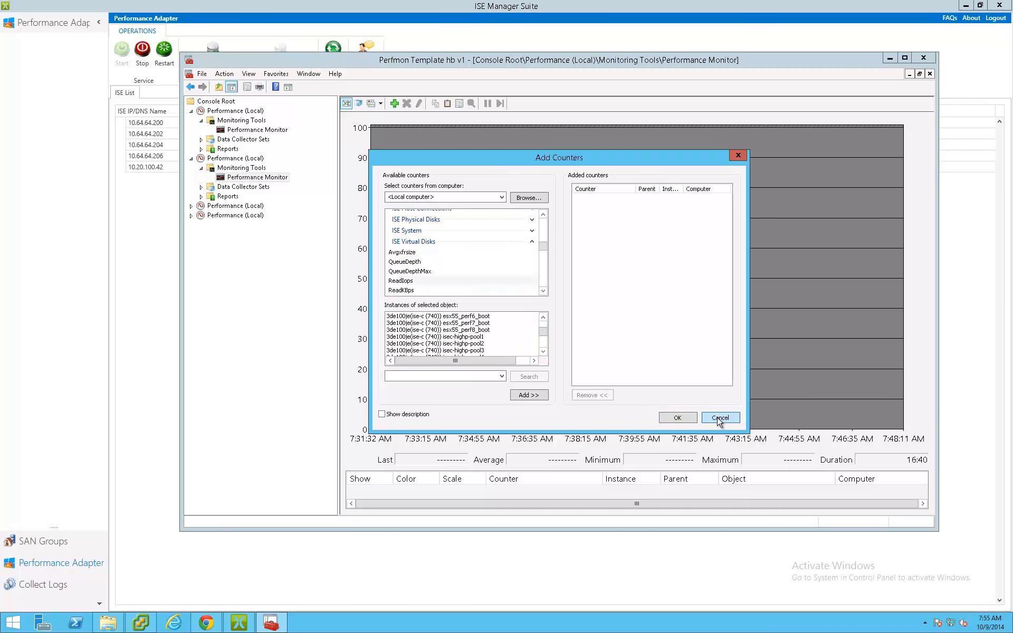
- Display the first Performance (Local) node's Performance Monitor and select a counter in its list
click(273, 130)
click(607, 493)
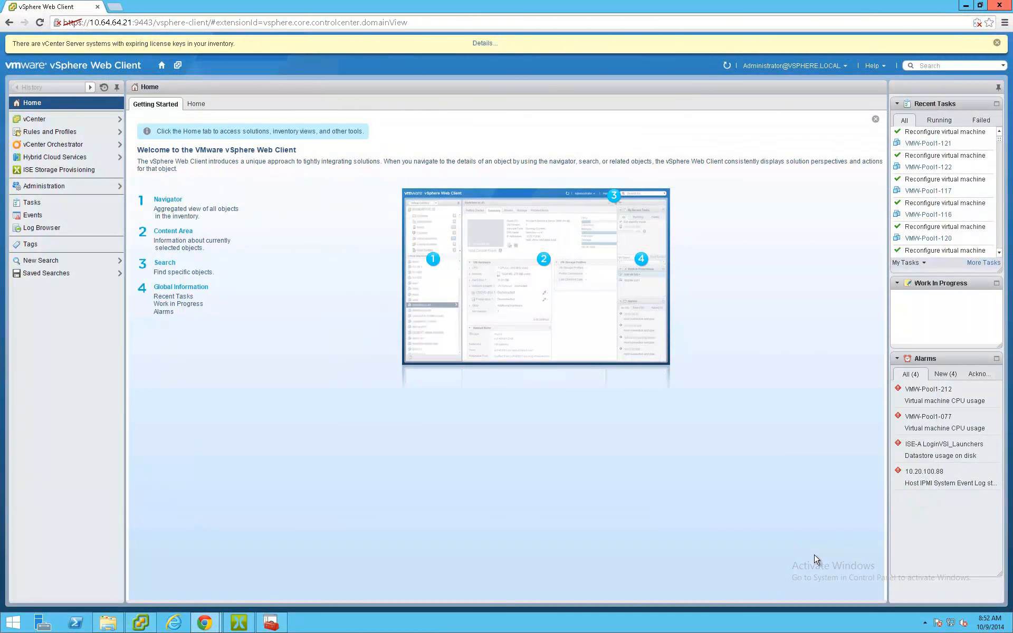
- In the vSphere Web Client, open ISE Storage Provisioning, list the volumes in ISE-C (740)'s Storage Pool 1, and review the volume and host operations
click(45, 174)
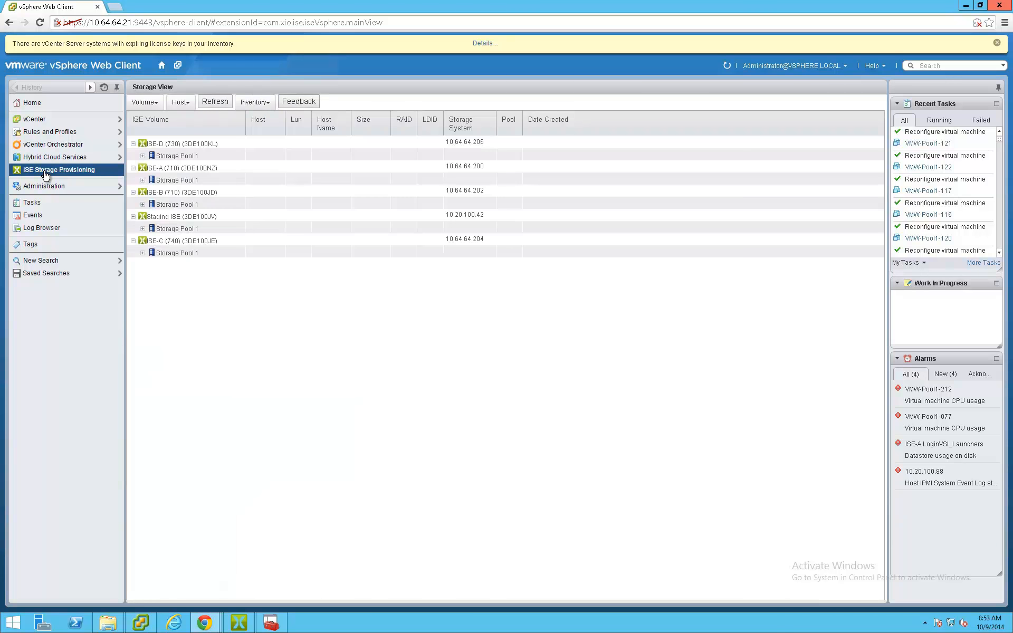
click(143, 252)
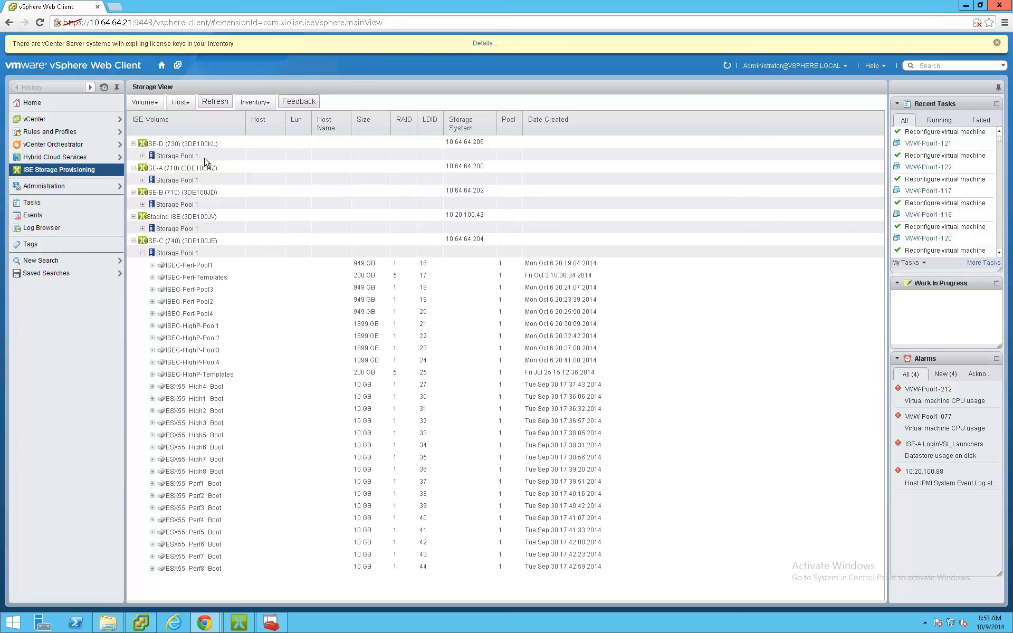
click(144, 101)
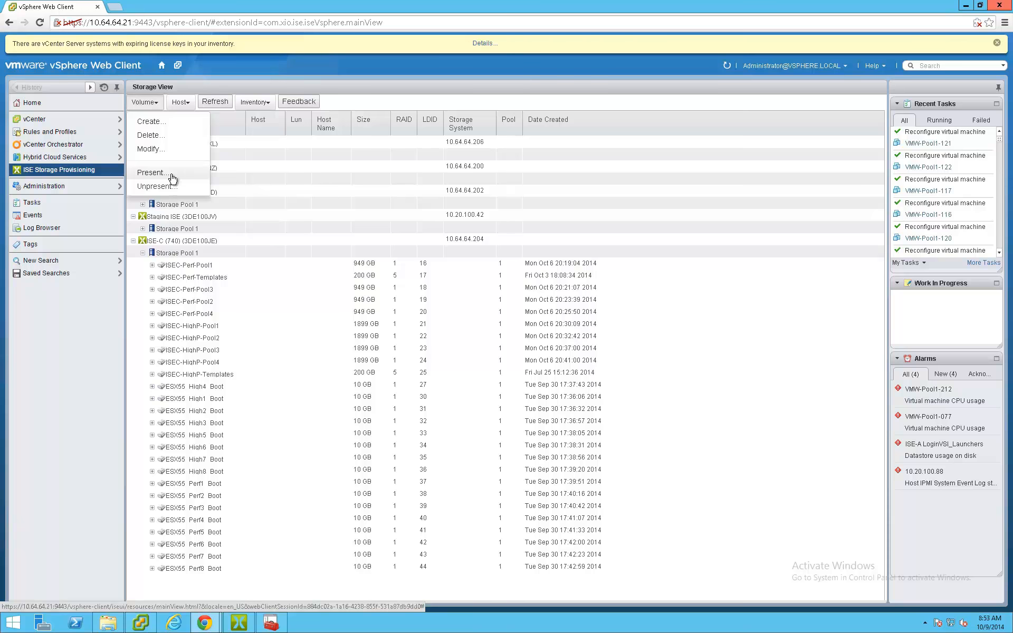
click(180, 101)
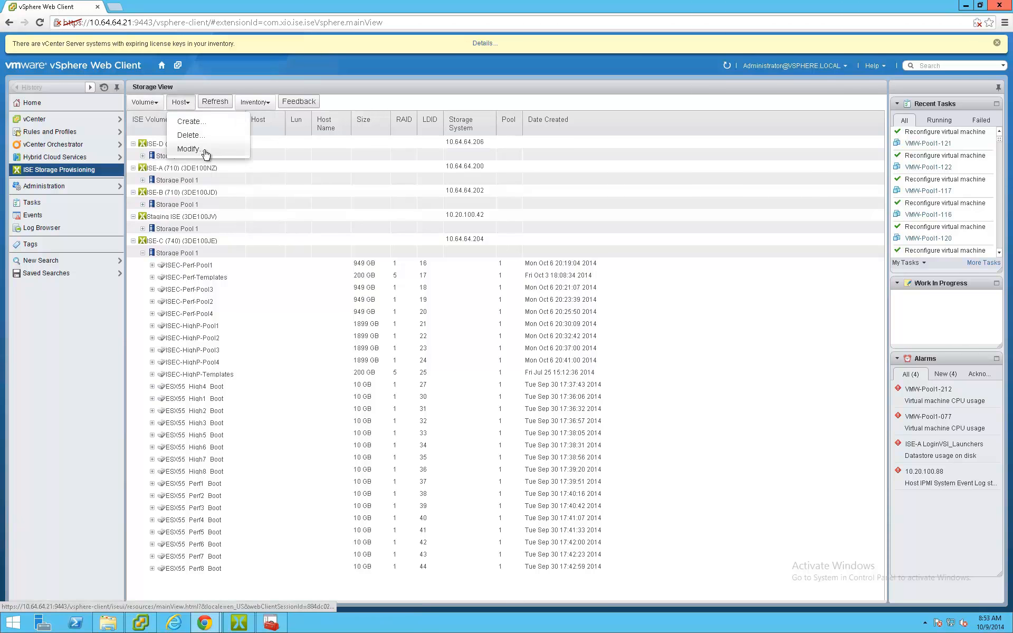
- Open ISE-C (740) from the ISE Storage Arrays inventory in vCenter
click(35, 121)
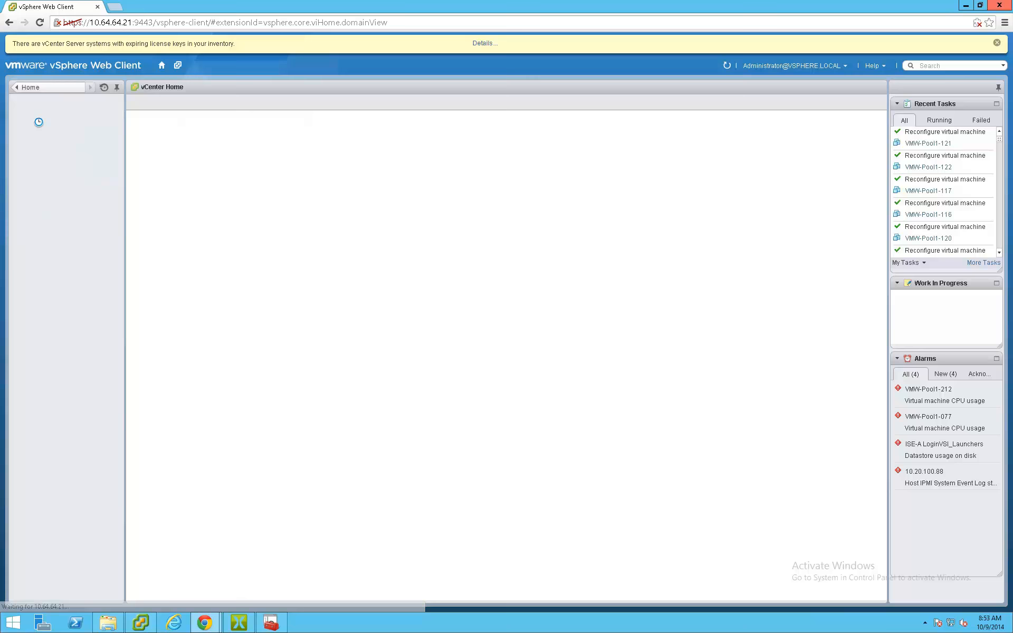
click(77, 317)
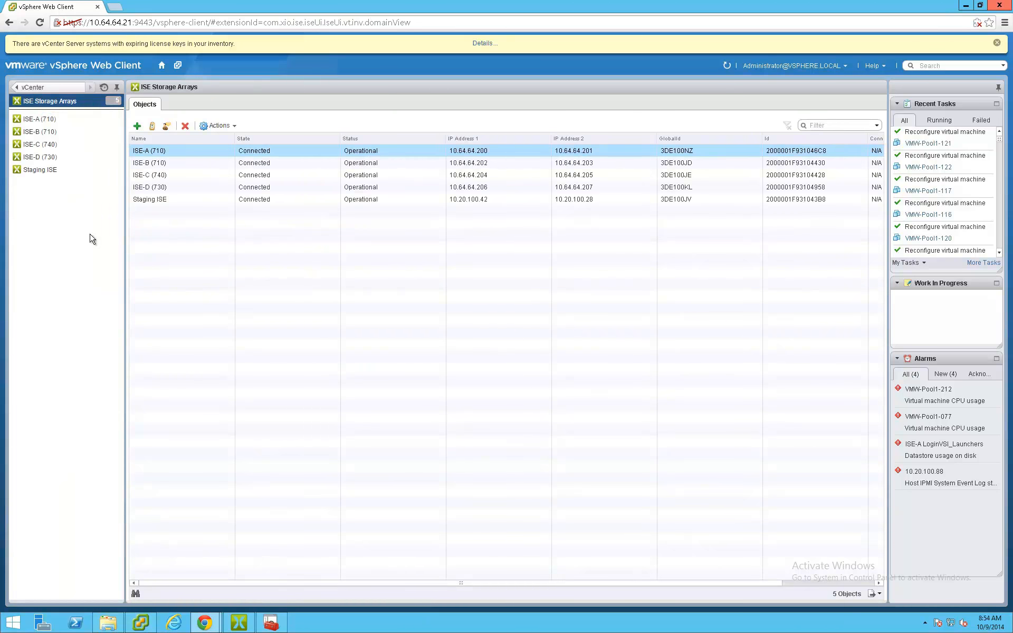
click(45, 146)
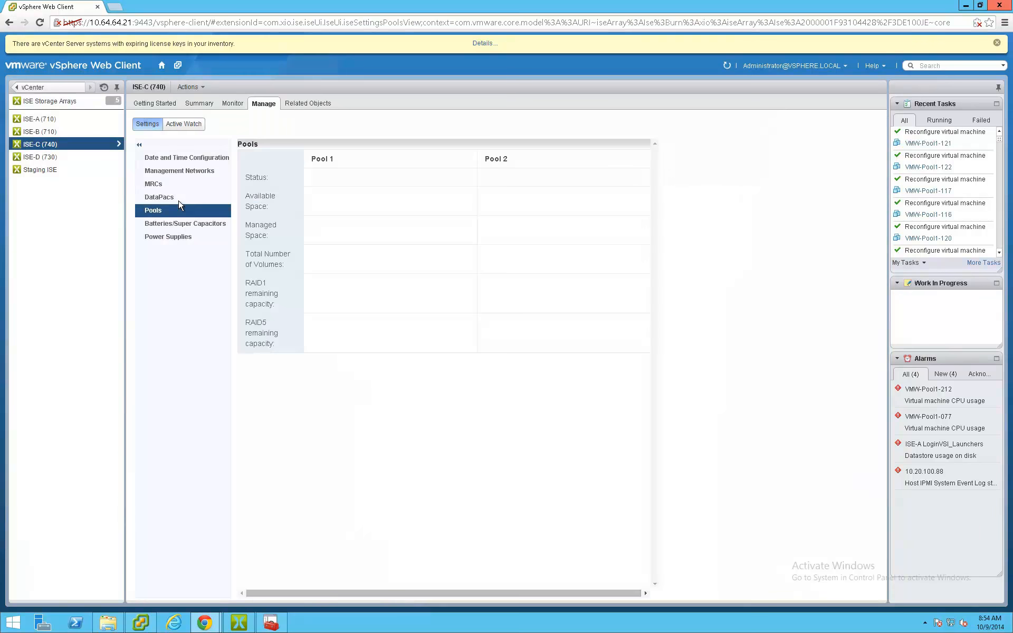
- Review ISE-C (740)'s introduction, component summary, volume performance chart and pool settings
click(158, 104)
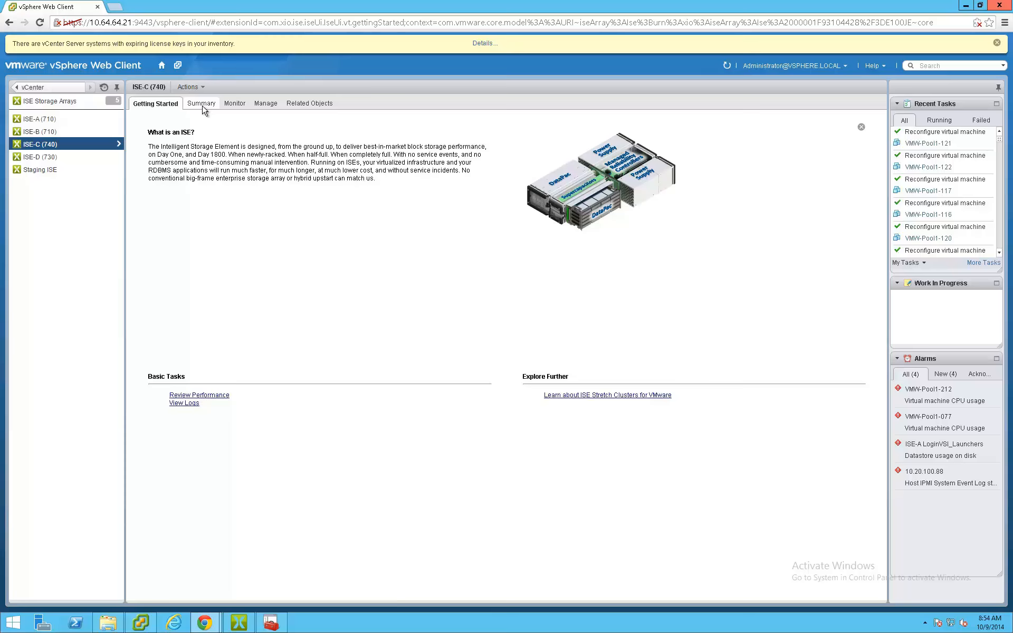
click(203, 108)
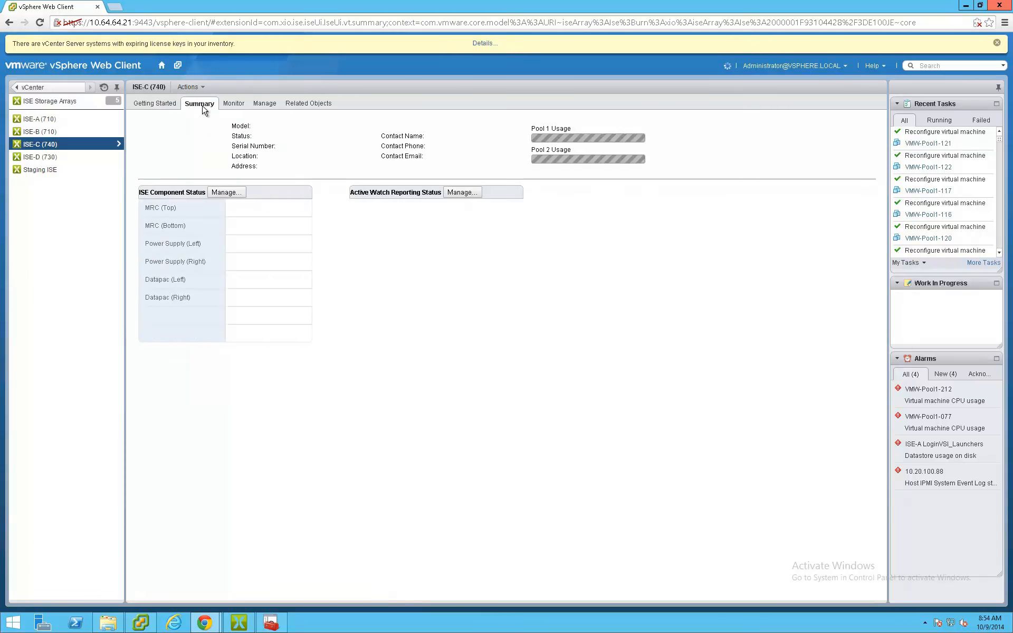
click(235, 104)
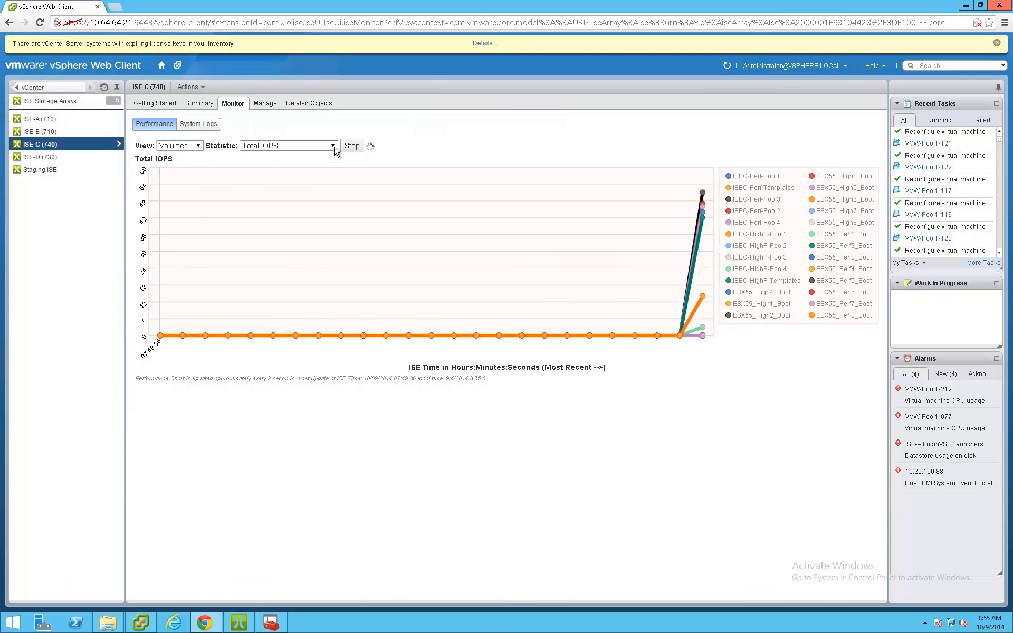
click(274, 104)
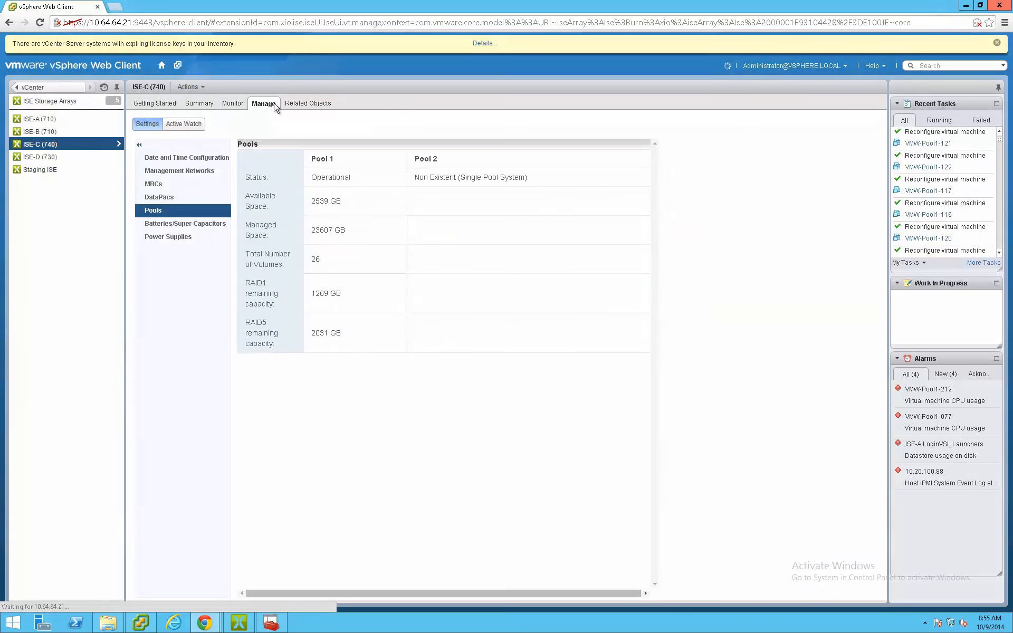